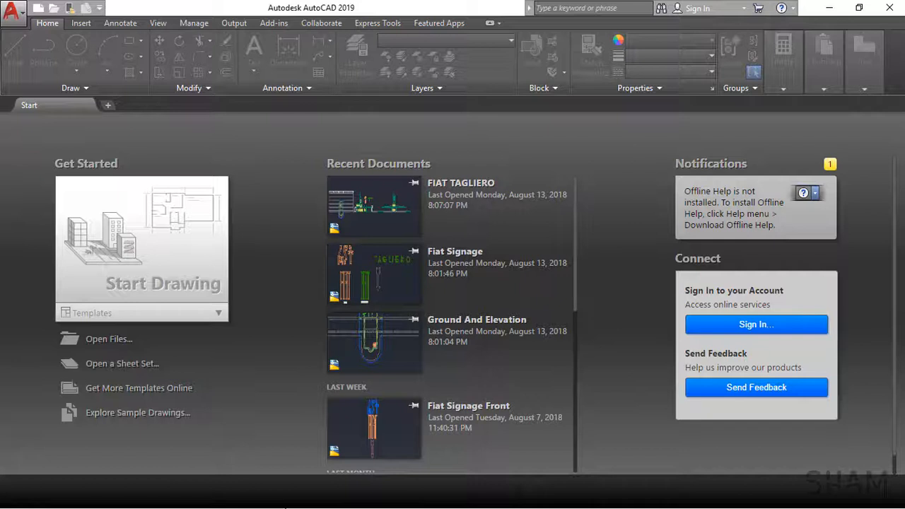
left_click(13, 12)
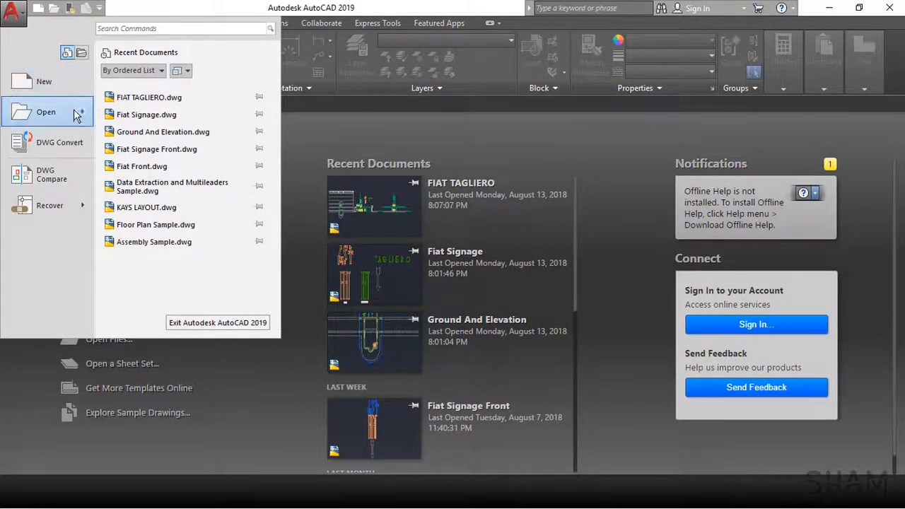
mouse_move(85, 123)
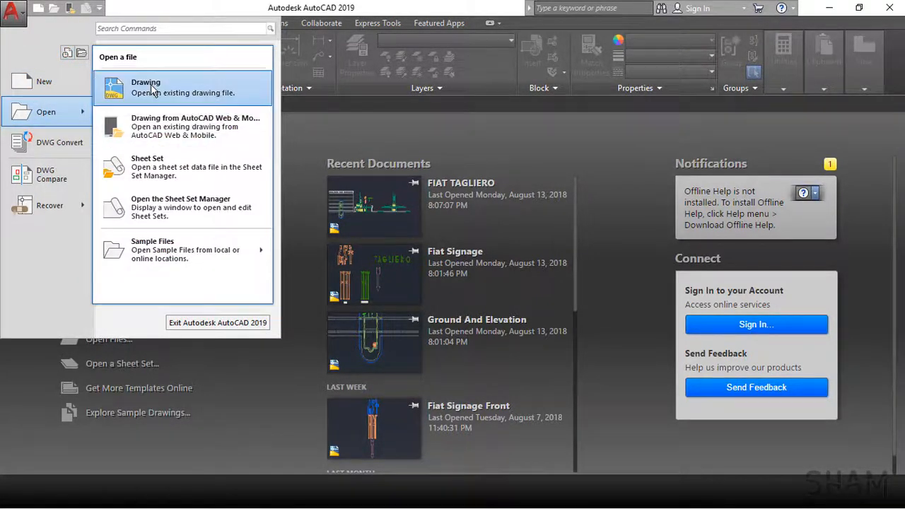
left_click(275, 443)
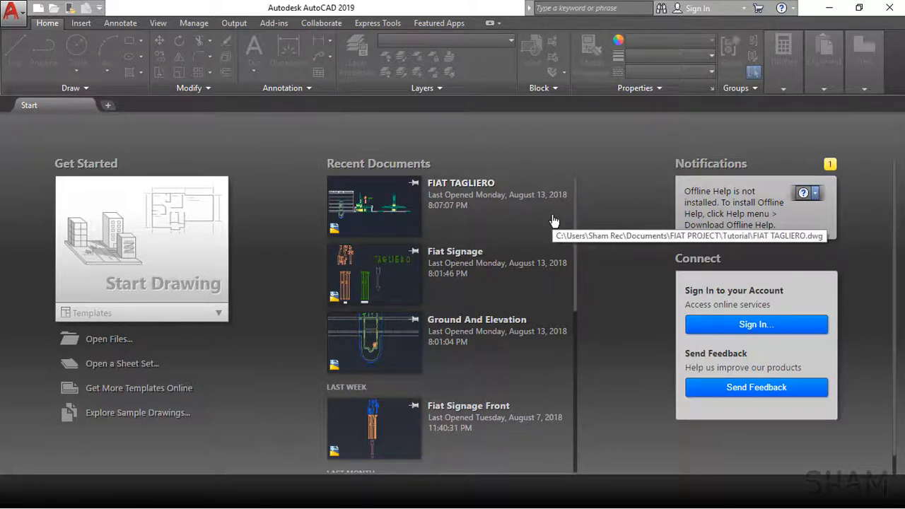
Step: Create a new blank drawing
left_click(415, 182)
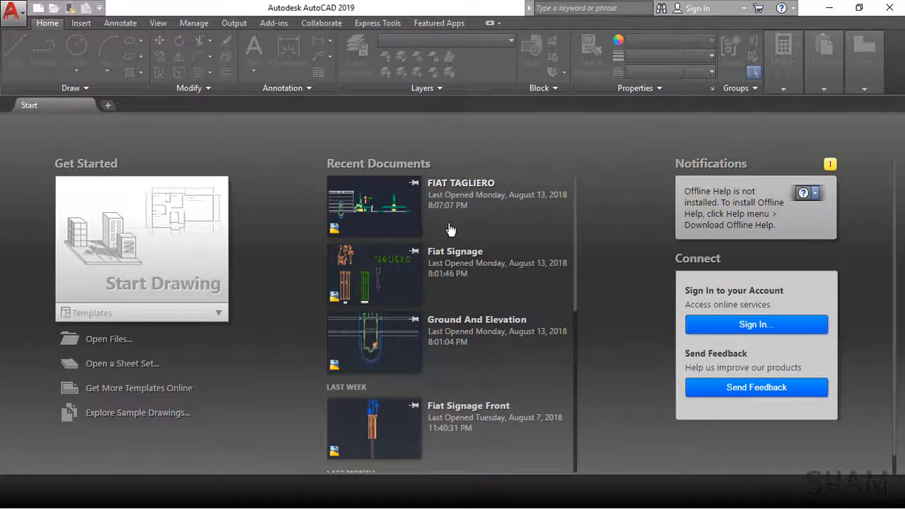
left_click(107, 105)
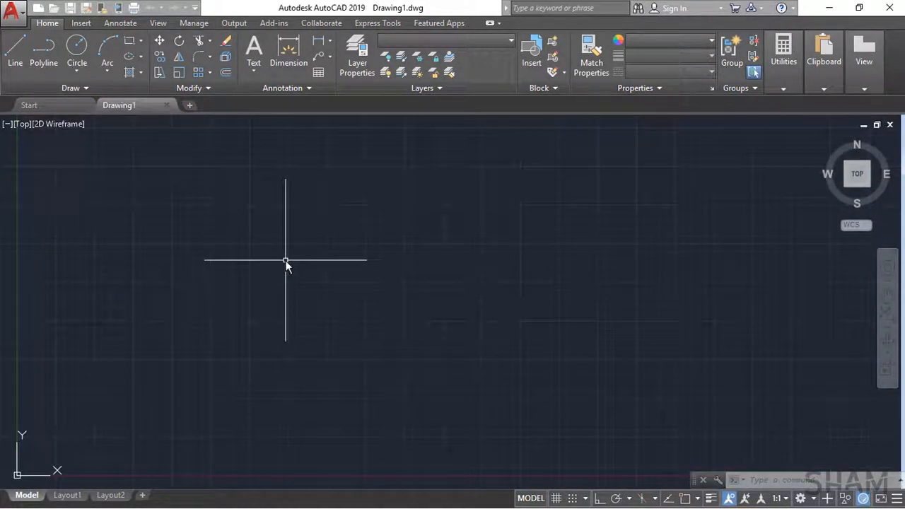
Step: Choose FIAT Side.jpg from the desktop's ProjectFolder, 00_Images, SECOND LESSON folder as the reference image to attach
left_click(80, 23)
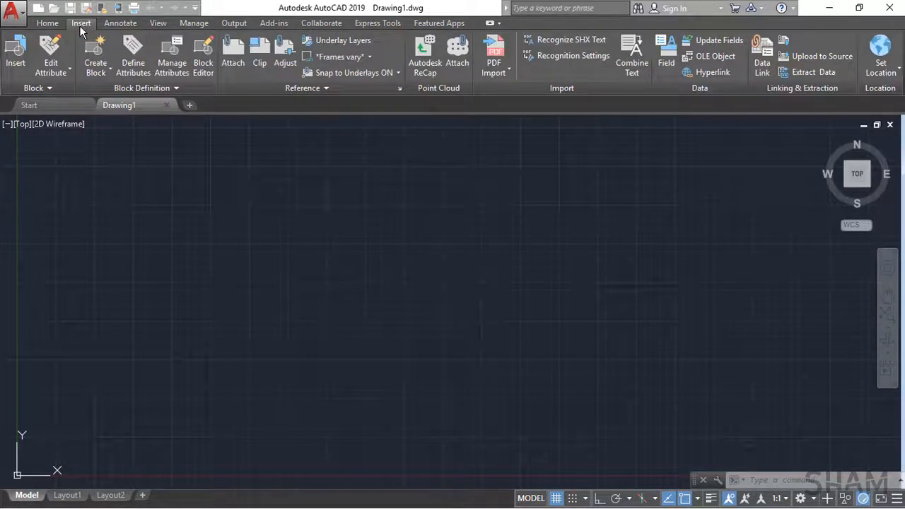
left_click(233, 62)
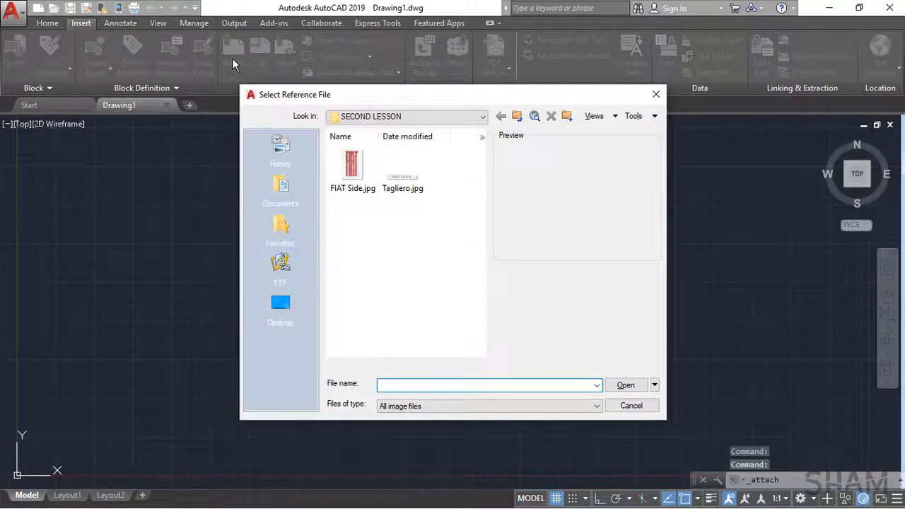
left_click(282, 311)
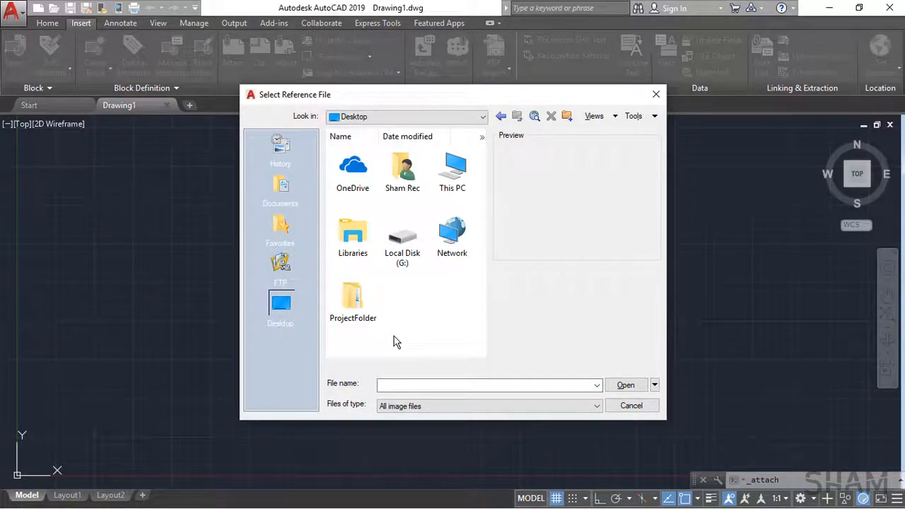
double_click(353, 304)
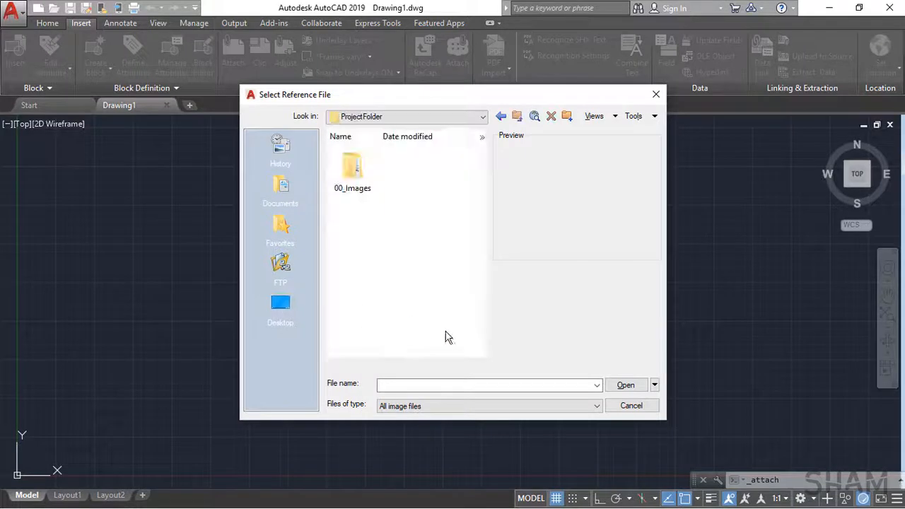
double_click(368, 183)
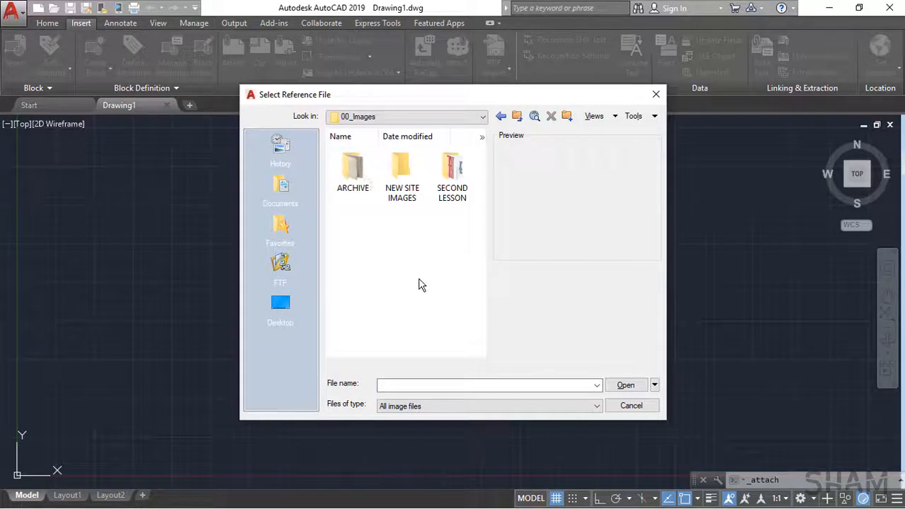
double_click(444, 191)
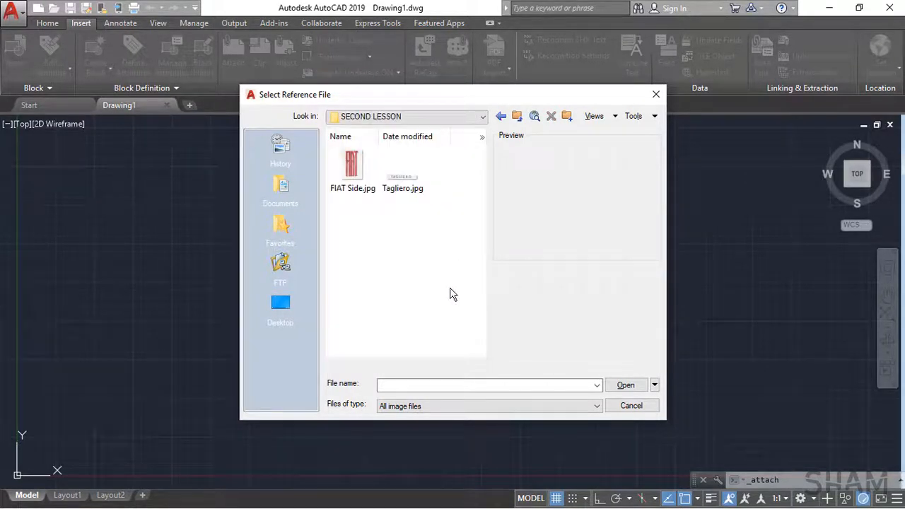
left_click(348, 178)
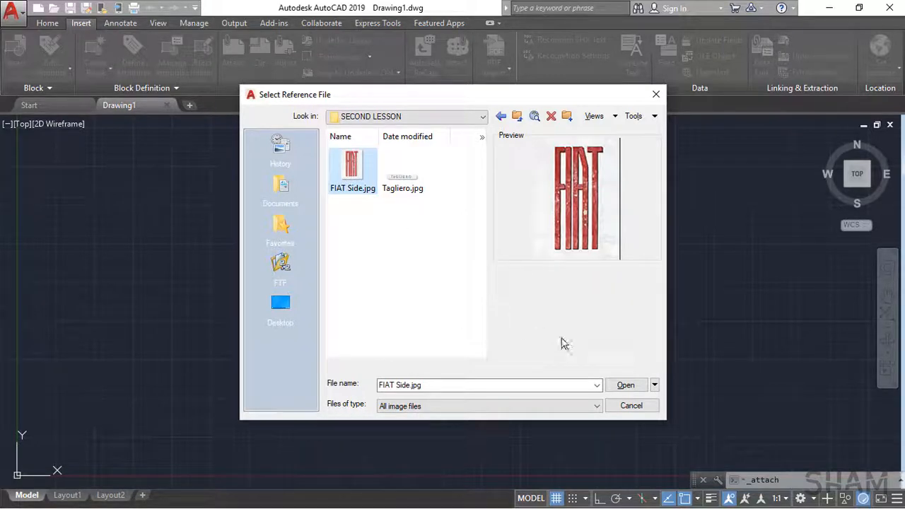
left_click(610, 384)
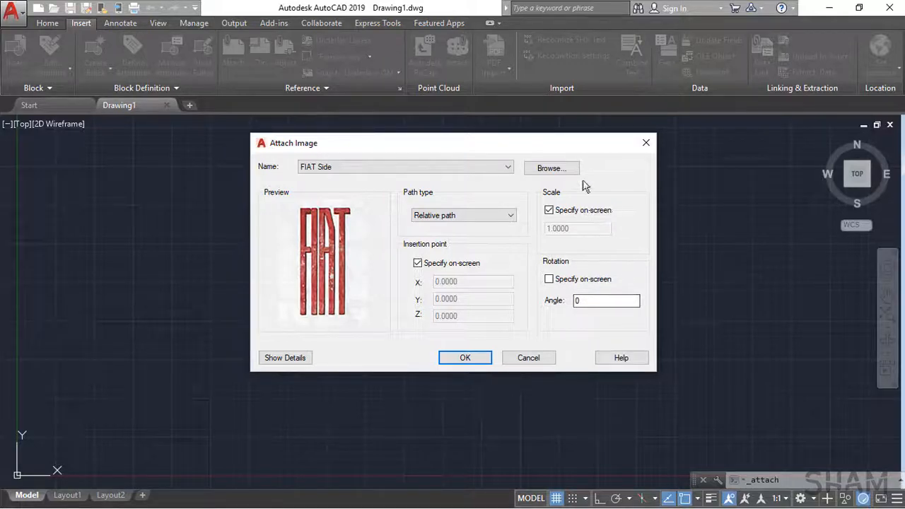
left_click(562, 172)
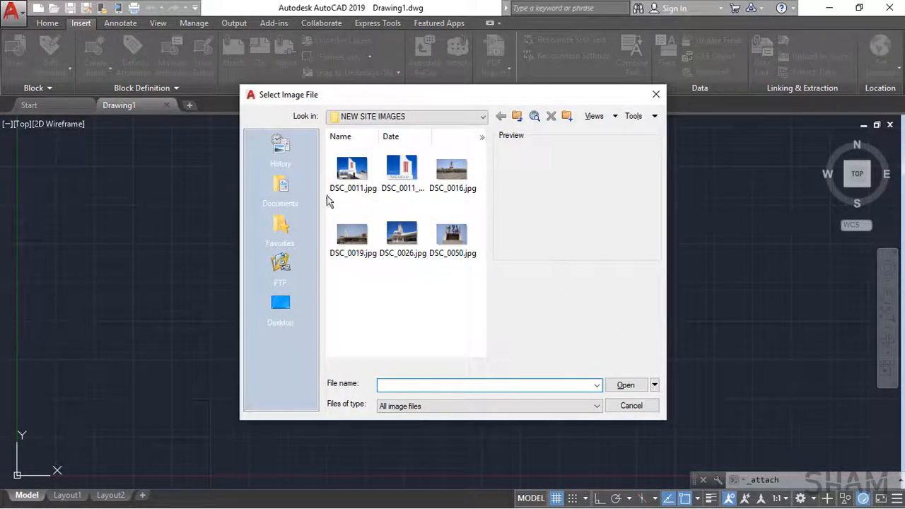
left_click(640, 408)
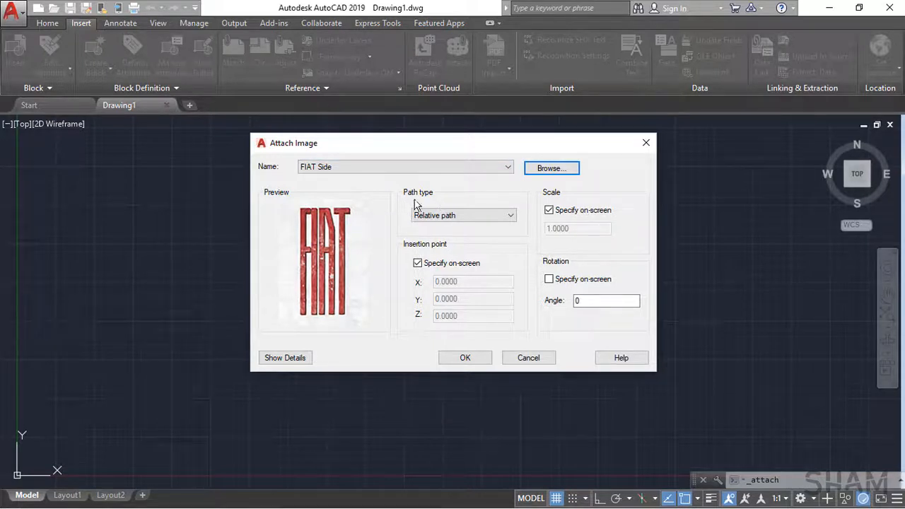
left_click(505, 216)
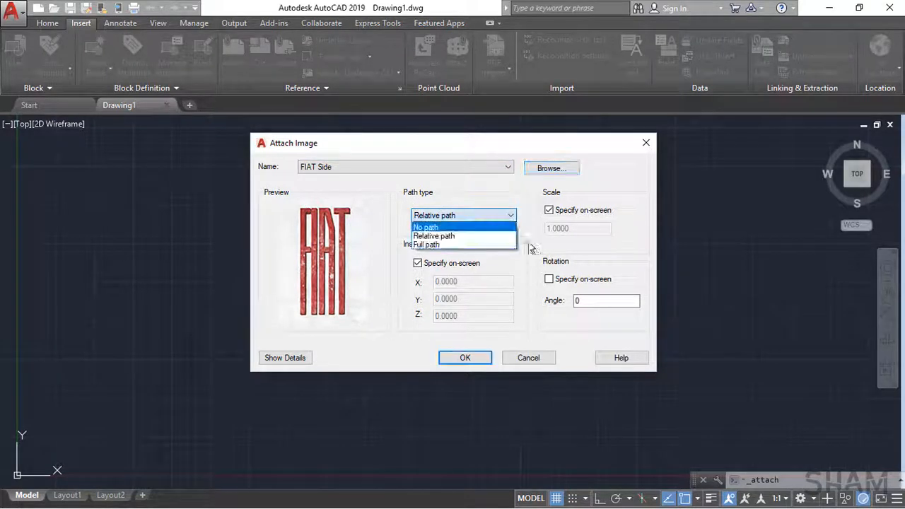
left_click(529, 269)
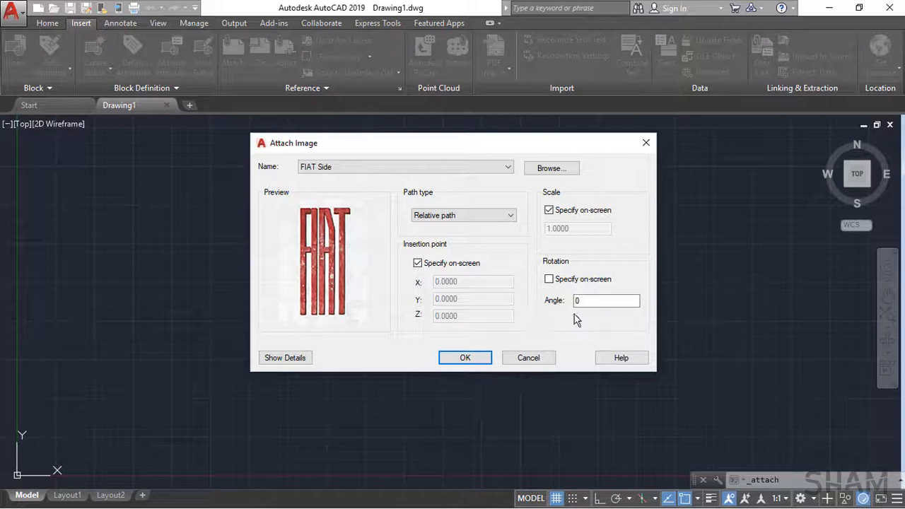
Step: Attach the FIAT Side image with a relative path and 0 rotation, placing and scaling it on screen near the middle of the drawing
left_click(596, 305)
left_click_drag(598, 304, 556, 308)
left_click(461, 360)
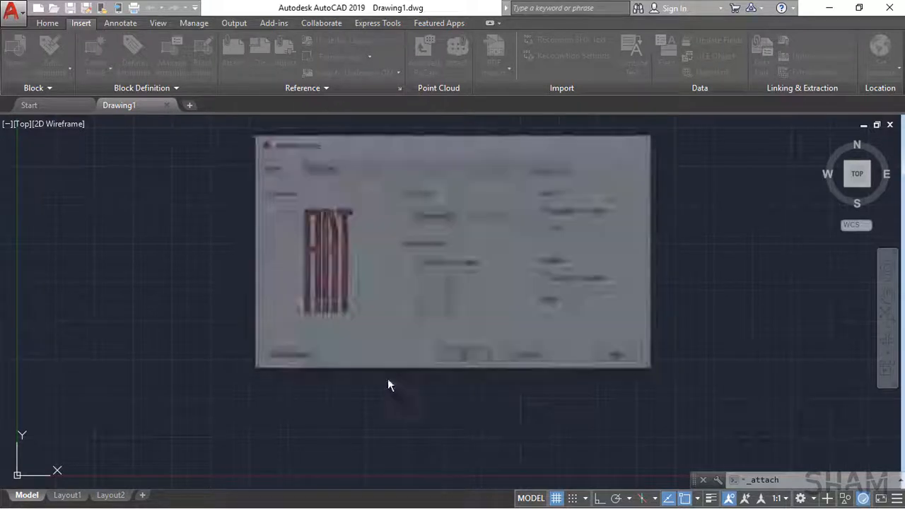
left_click(348, 385)
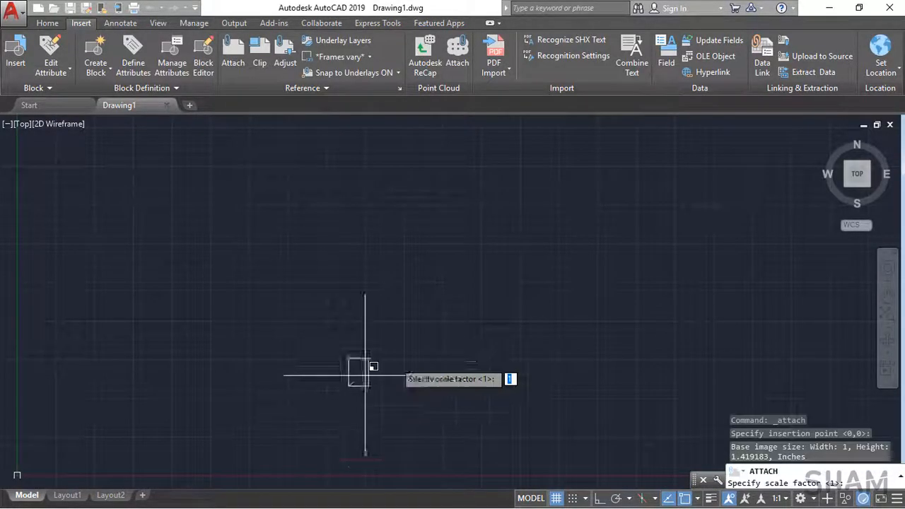
key("Return")
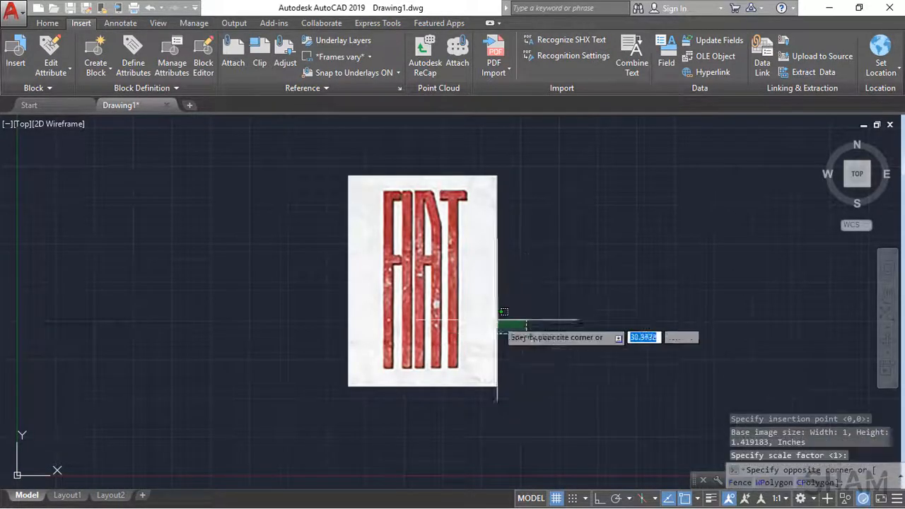
Step: Clip the FIAT image to a rectangle around the middle of its lettering and remove the clipping again
left_click(532, 332)
left_click(486, 306)
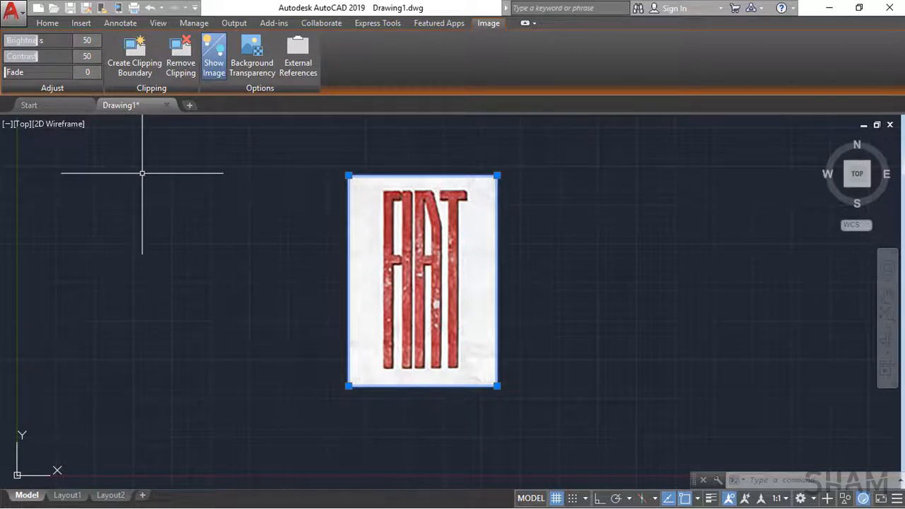
left_click(140, 68)
left_click(365, 211)
left_click(474, 304)
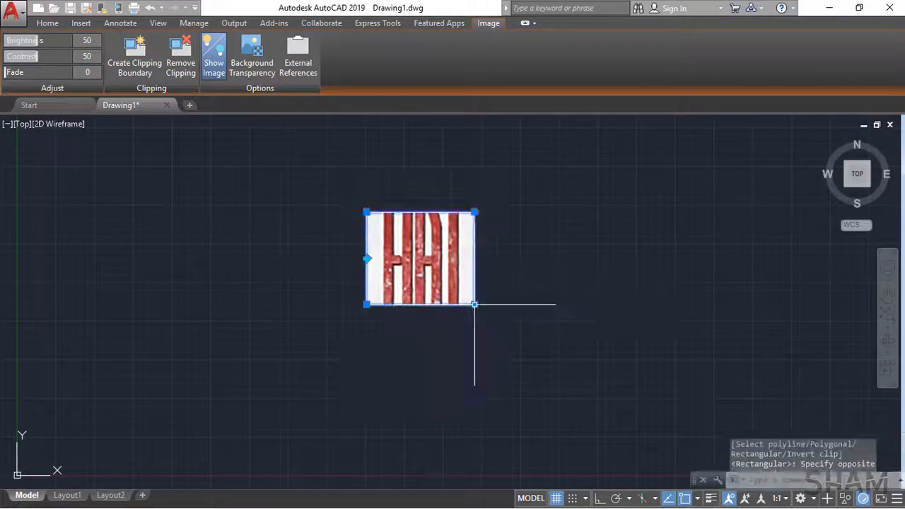
left_click(181, 62)
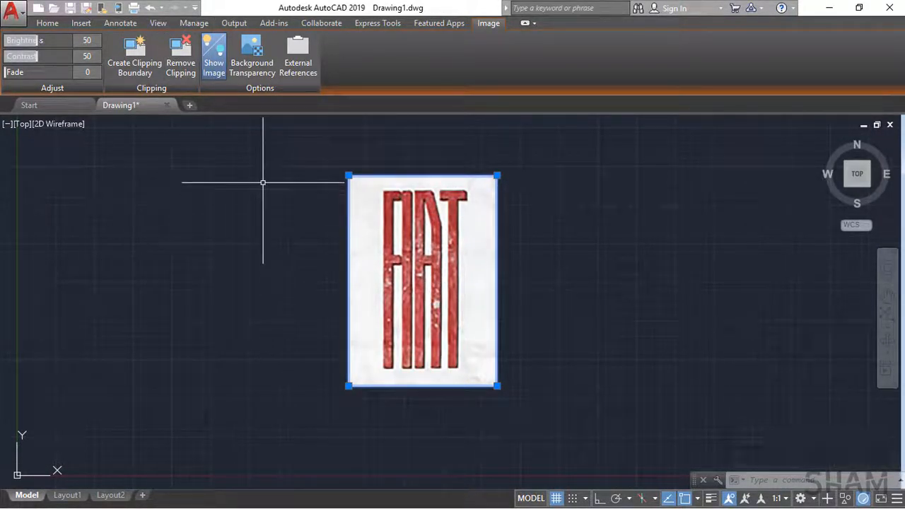
Step: Hide the attached FIAT image and show it again
left_click(214, 68)
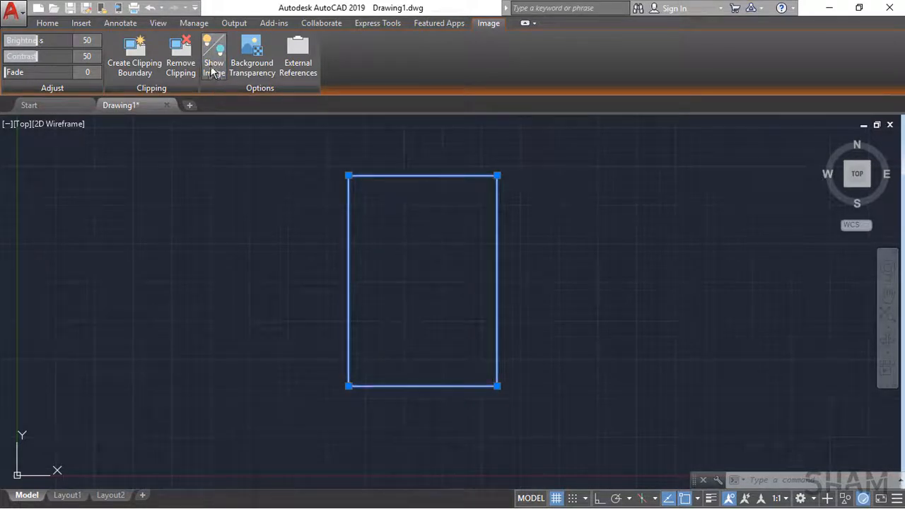
left_click(213, 68)
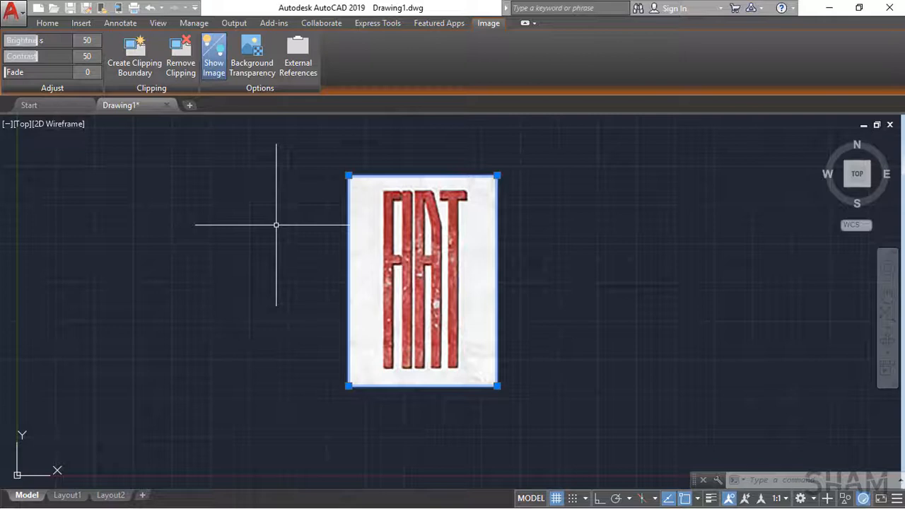
left_click(19, 20)
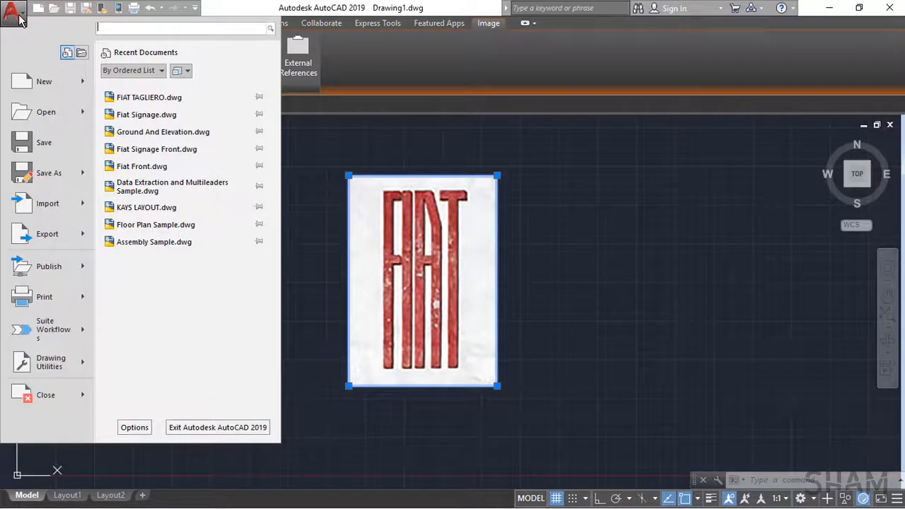
left_click(134, 427)
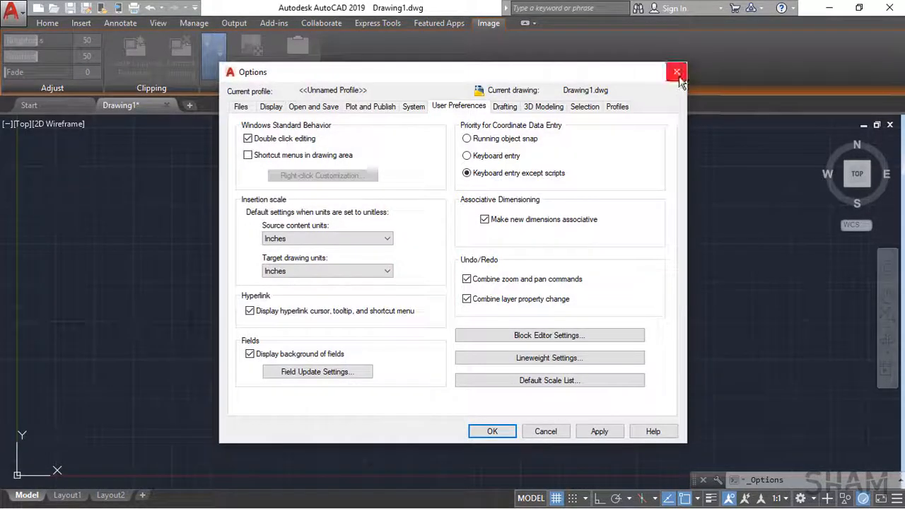
left_click(681, 76)
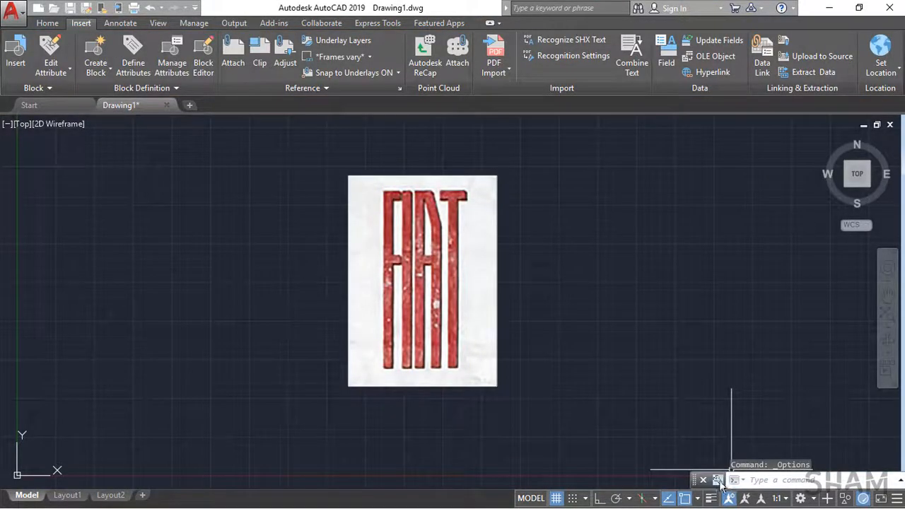
Step: Enable shortcut menus in the drawing area in the Options user preferences
left_click(718, 480)
left_click(741, 463)
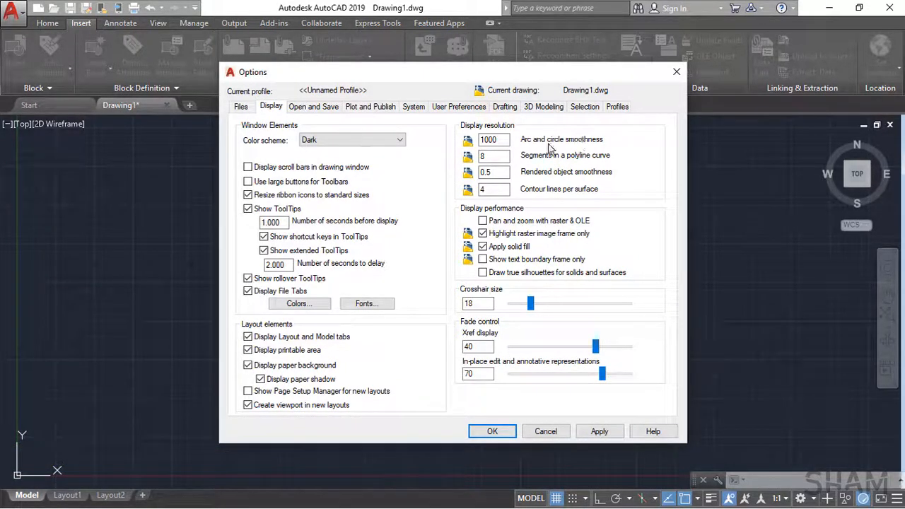
left_click(460, 107)
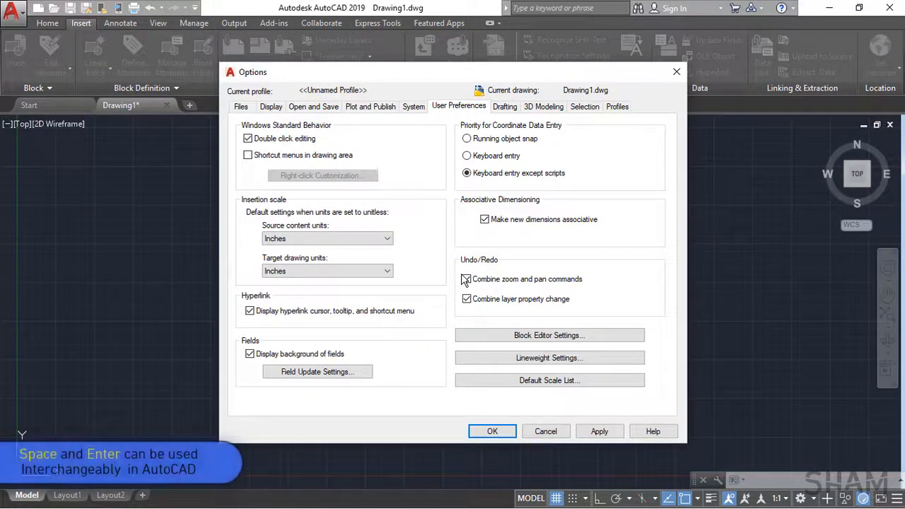
left_click(342, 155)
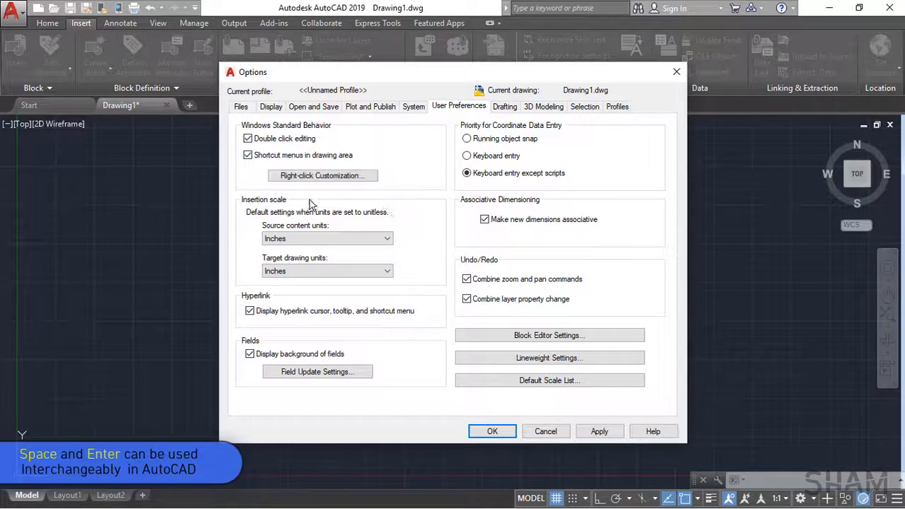
Step: Customize right-click to Repeat Last Command in default and edit modes and ENTER in command mode, and apply the options
left_click(371, 178)
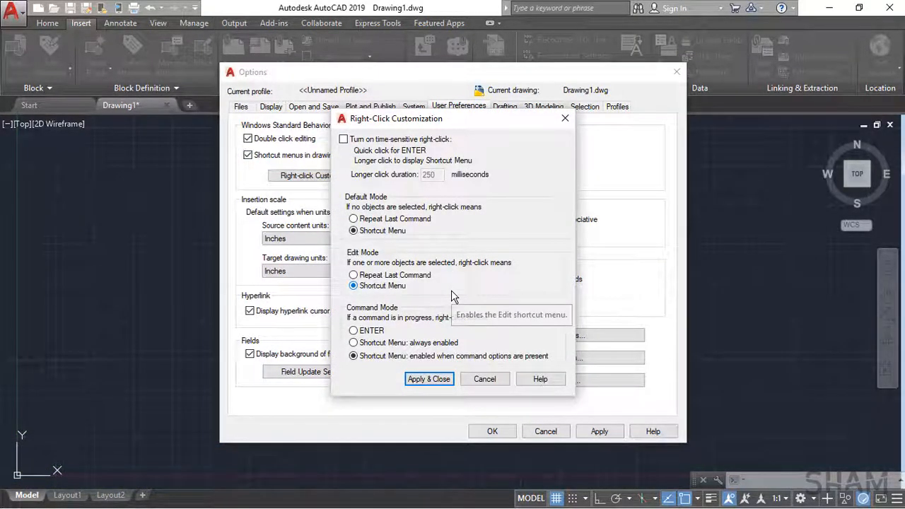
left_click(424, 221)
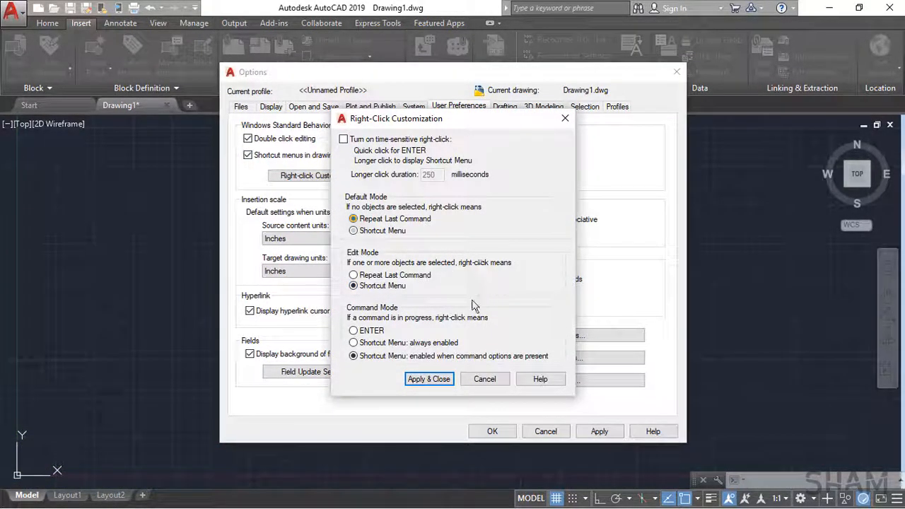
left_click(424, 276)
left_click(372, 331)
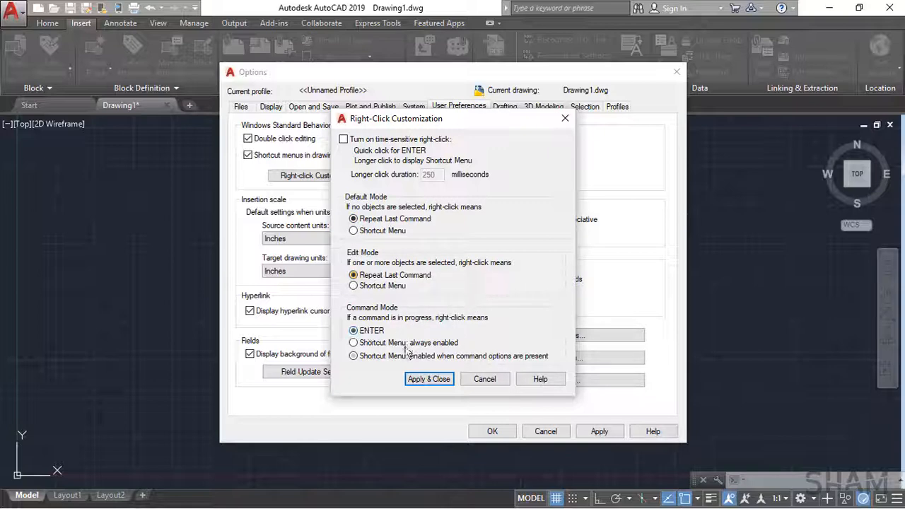
left_click(427, 378)
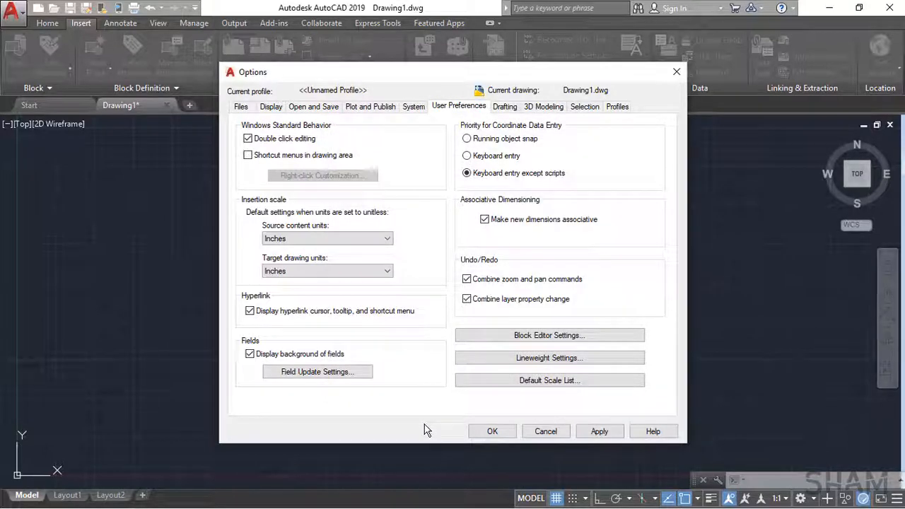
left_click(590, 432)
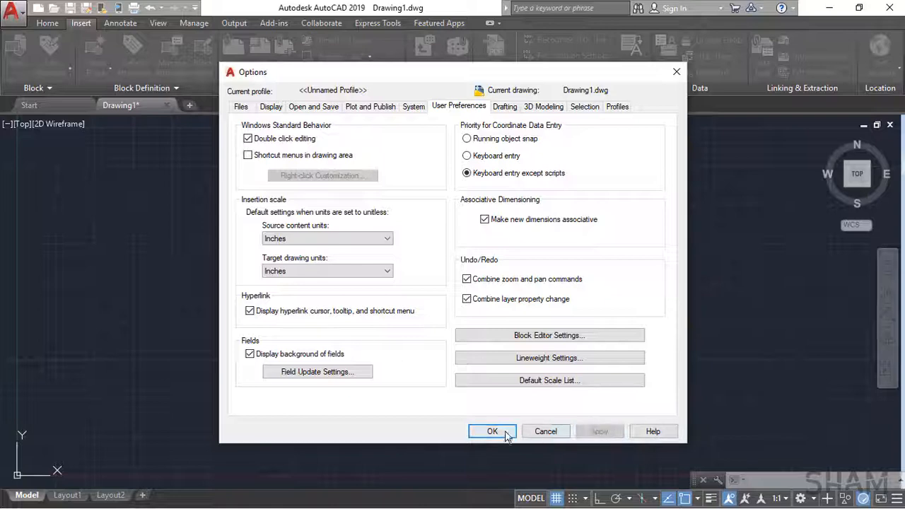
Step: Accept the options with shortcut menus in the drawing area turned off
left_click(493, 432)
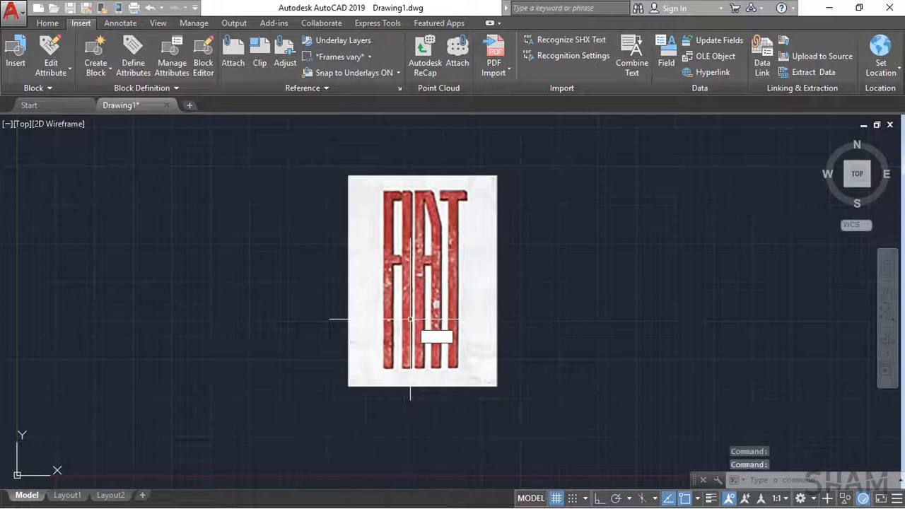
Step: Create three new layers in the layer manager and name the third one FIAT FRONT
key("z")
key("space")
key("e")
key("space")
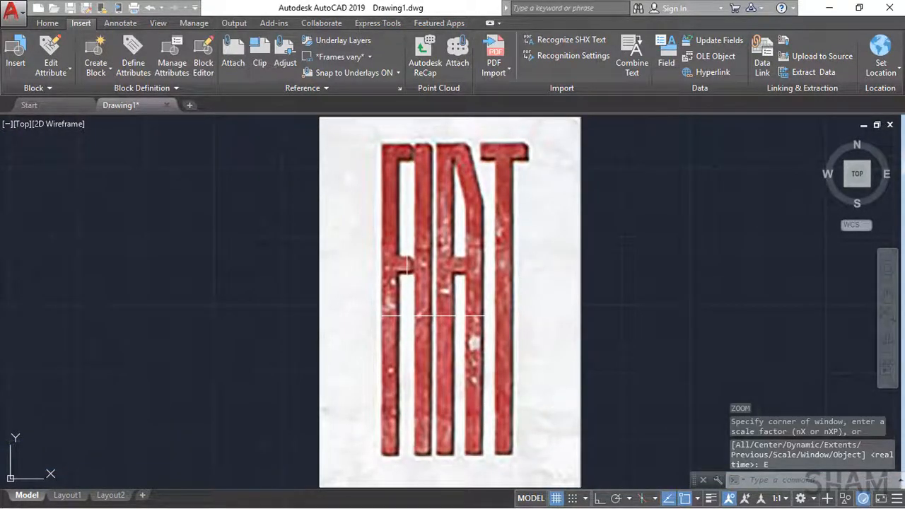
left_click(48, 23)
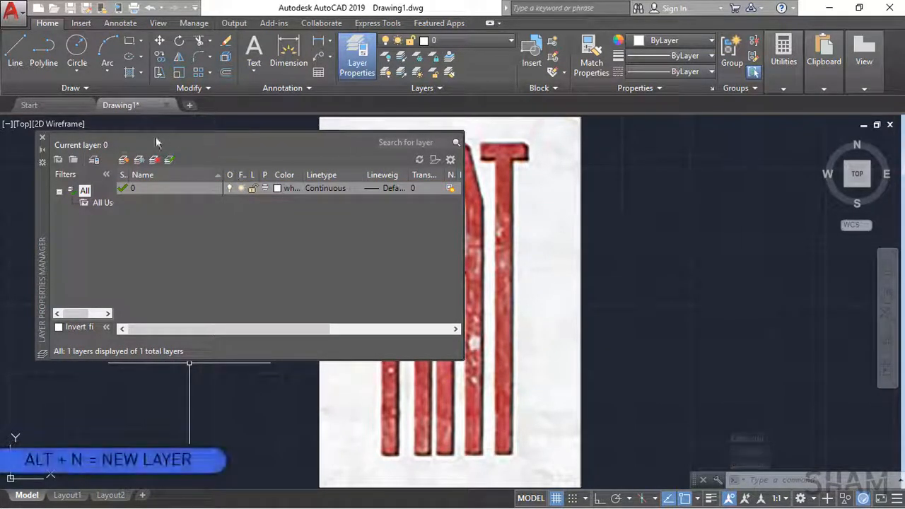
left_click(124, 160)
left_click(124, 160)
left_click(124, 159)
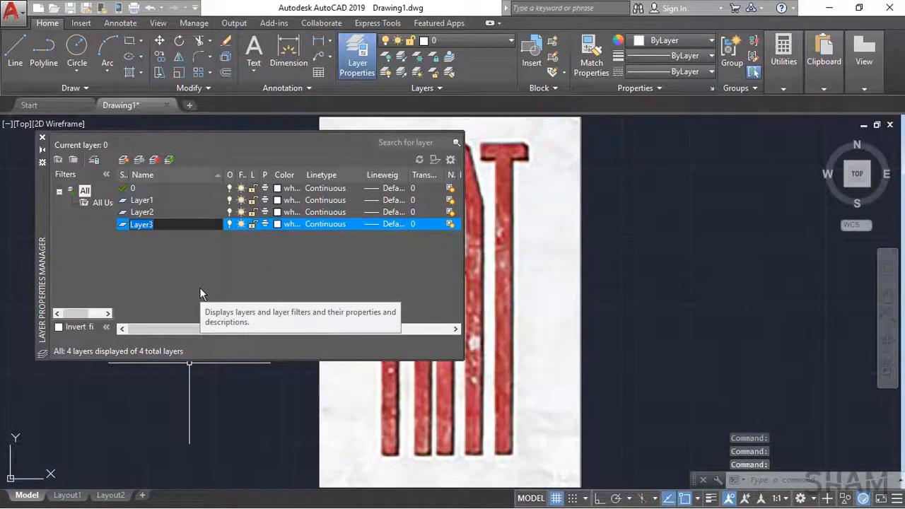
type("FIAT FR")
type("ONT")
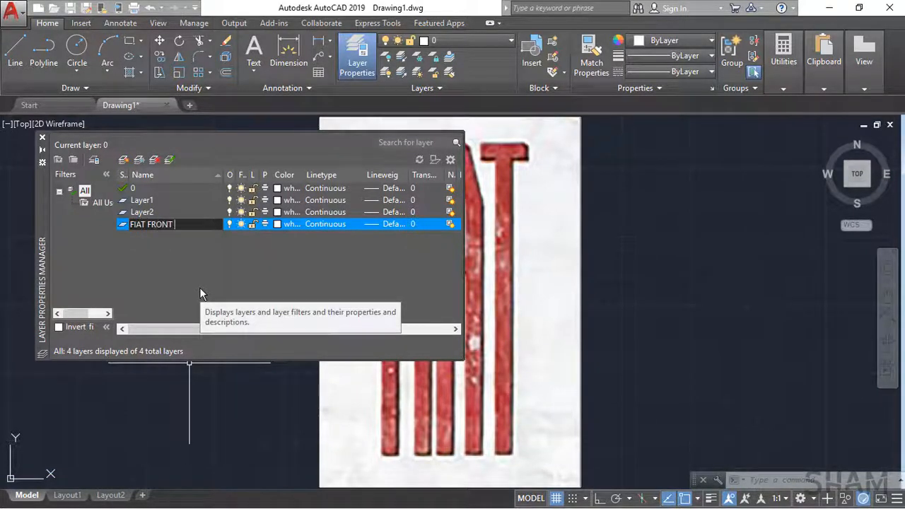
Step: Make Layer1 current and rename it FIAT SIDE, and rename Layer2 as DOWNWARD ARROW
left_click(174, 203)
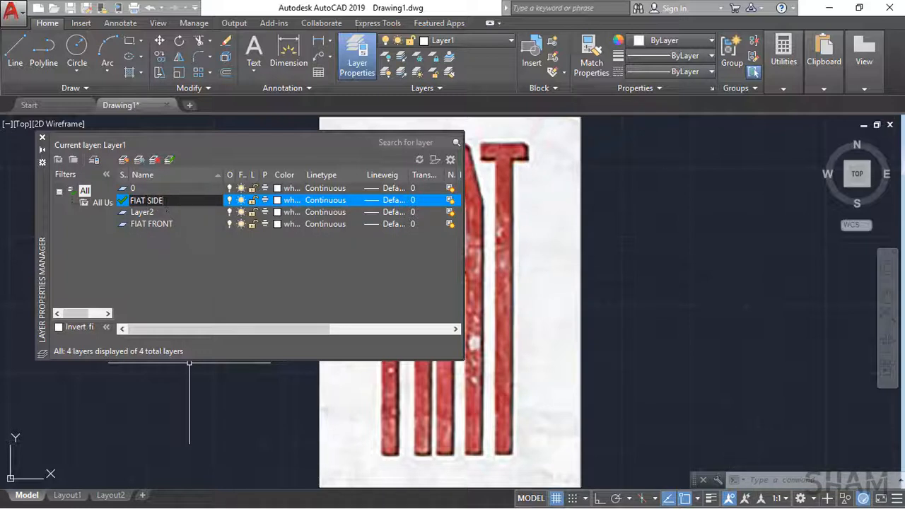
left_click(141, 213)
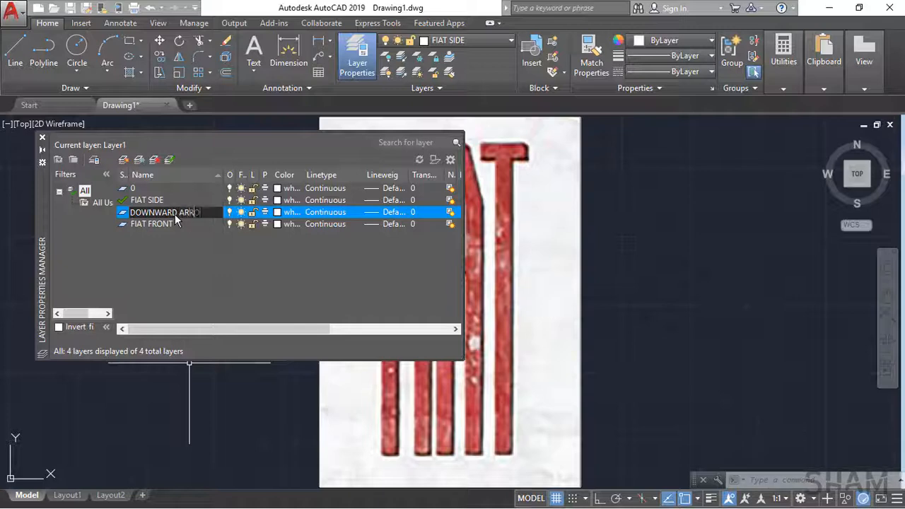
key("Return")
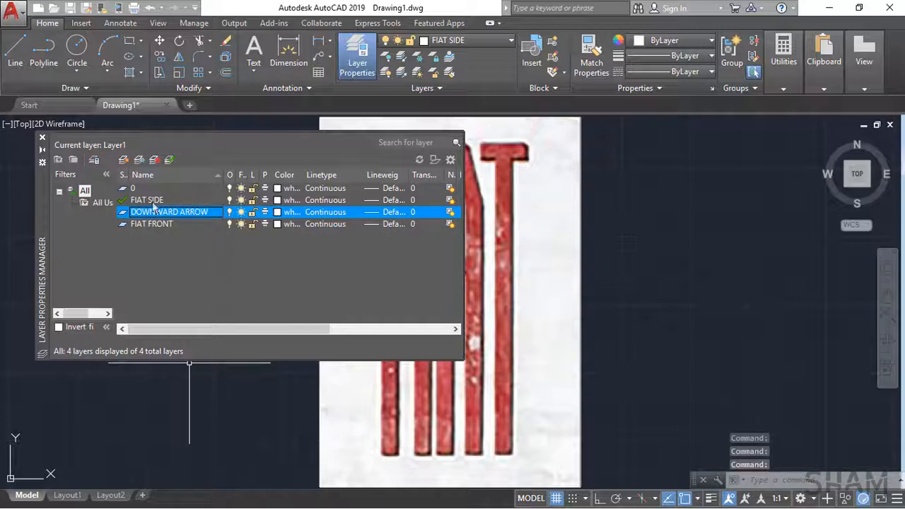
Step: Set the FIAT SIDE layer's color to index 60 and close the layer manager
left_click(154, 204)
right_click(160, 204)
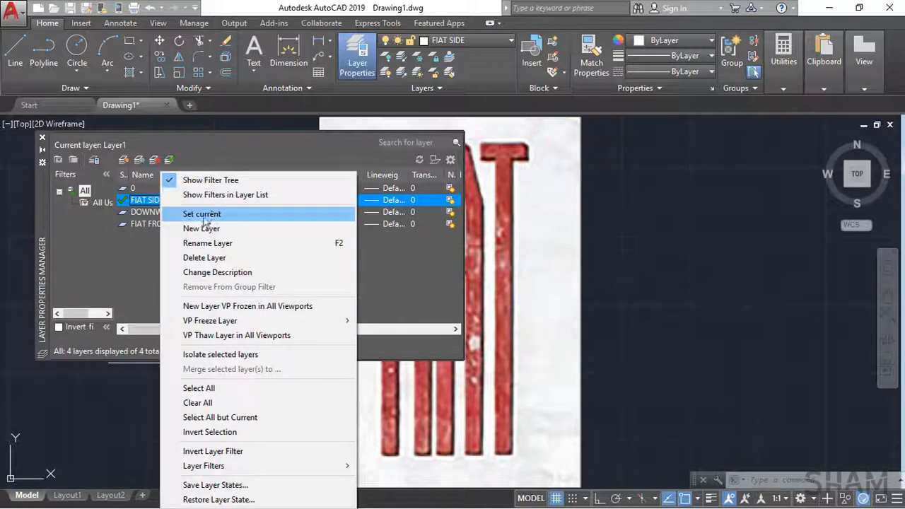
left_click(131, 251)
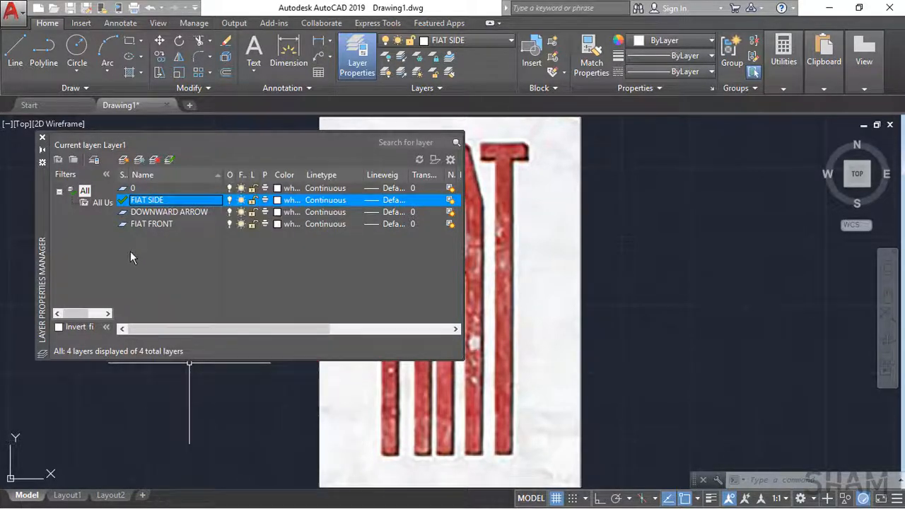
left_click(281, 203)
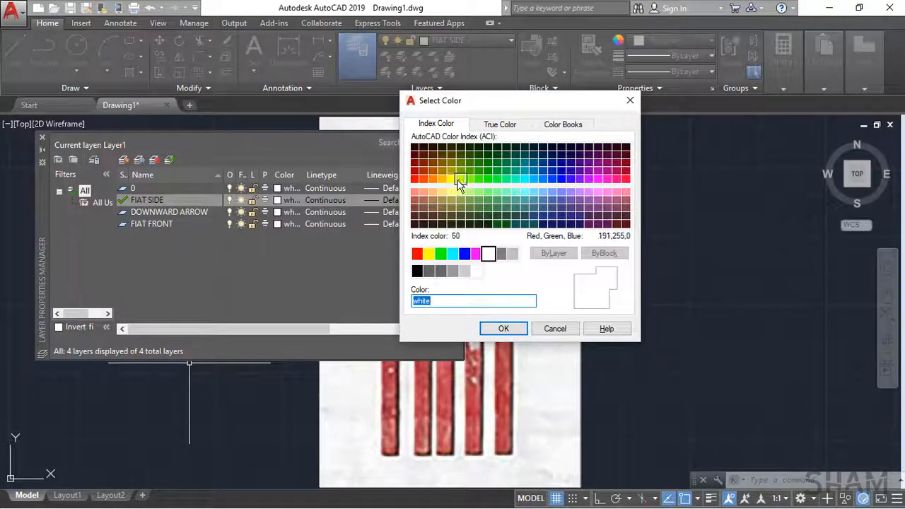
left_click(503, 329)
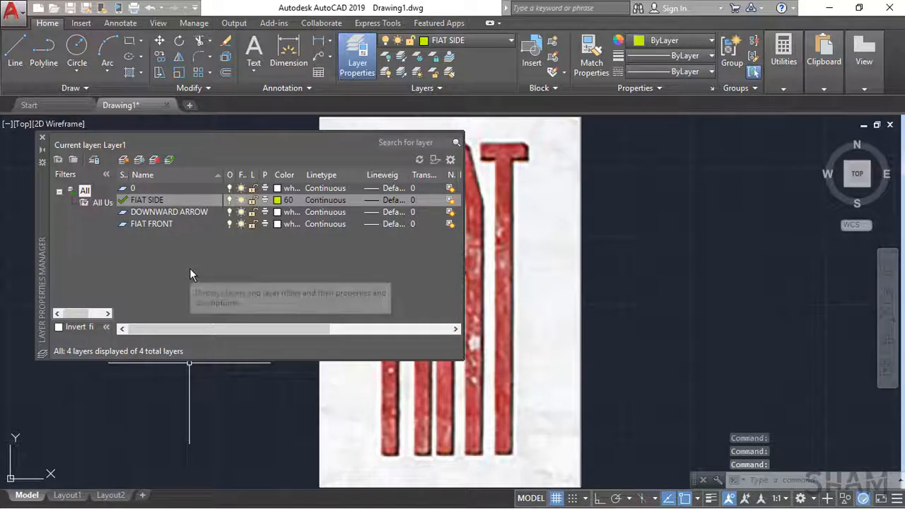
left_click(43, 138)
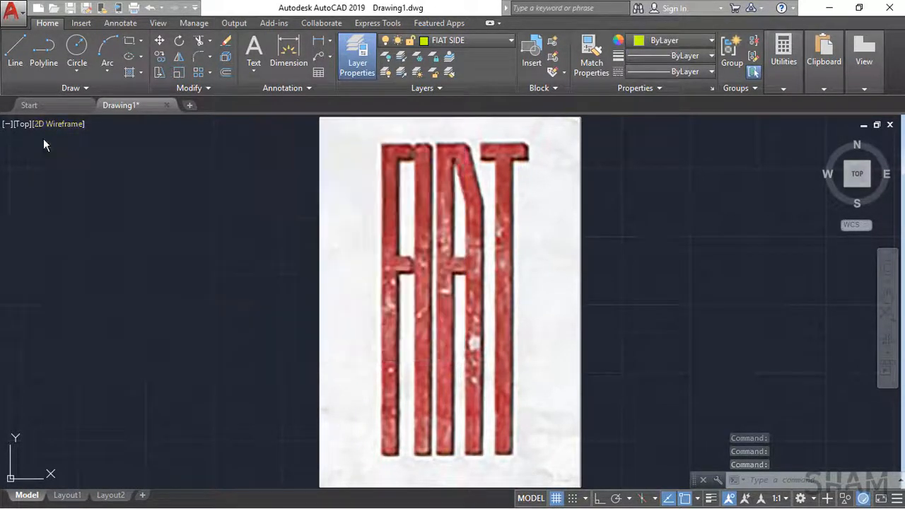
Step: Start a line at the upper-left corner of the letter F in the image and turn Ortho on
key("space")
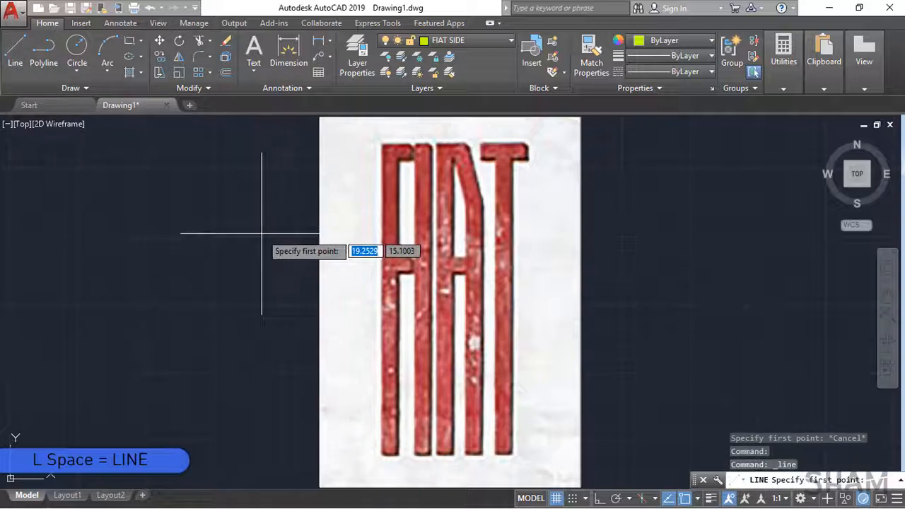
left_click(382, 144)
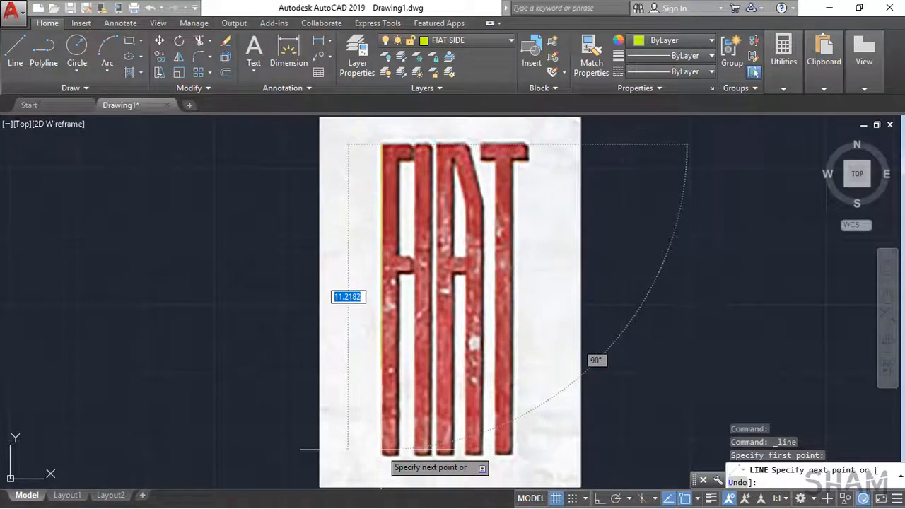
scroll(382, 451, "up", 2)
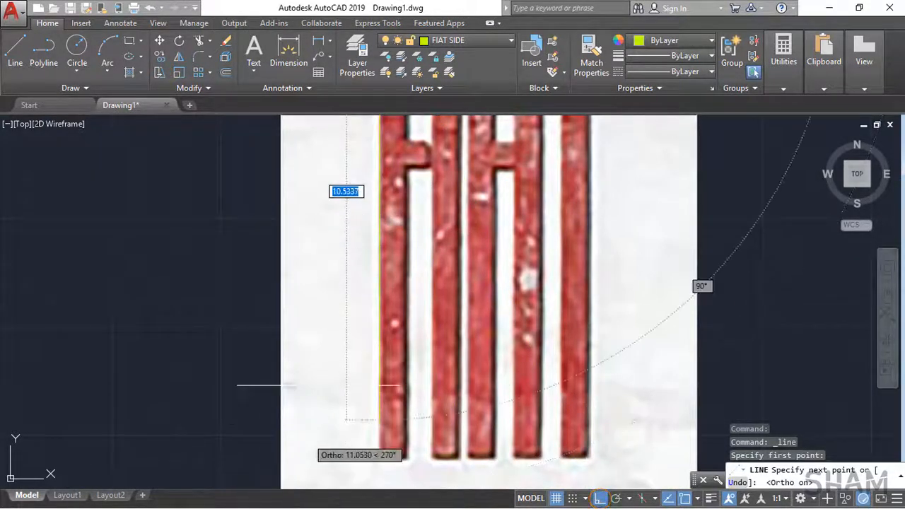
scroll(559, 237, "down", 3)
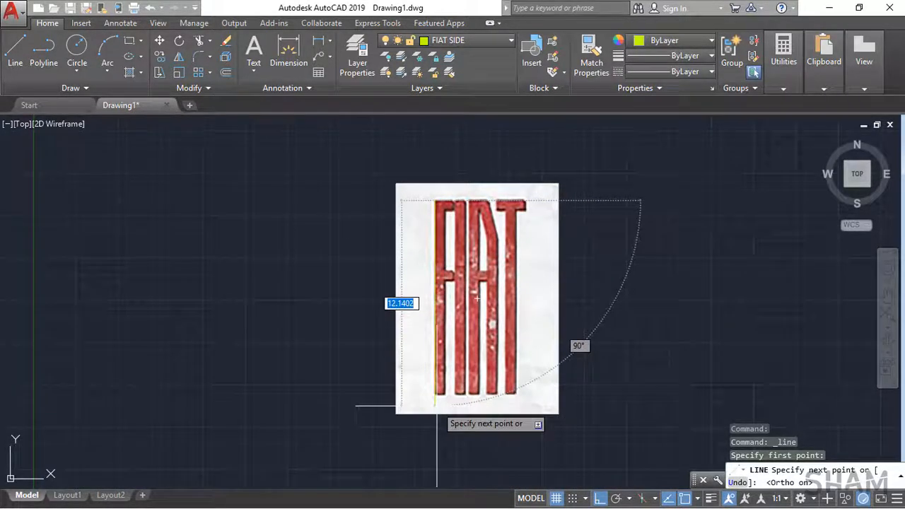
Step: Enable all object snap modes in the drafting settings and accept them
left_click(699, 500)
left_click(727, 477)
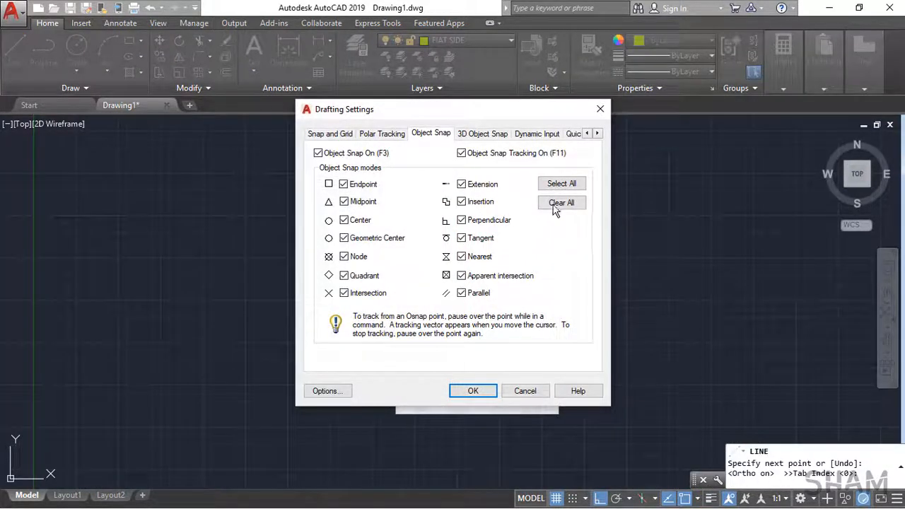
left_click(465, 392)
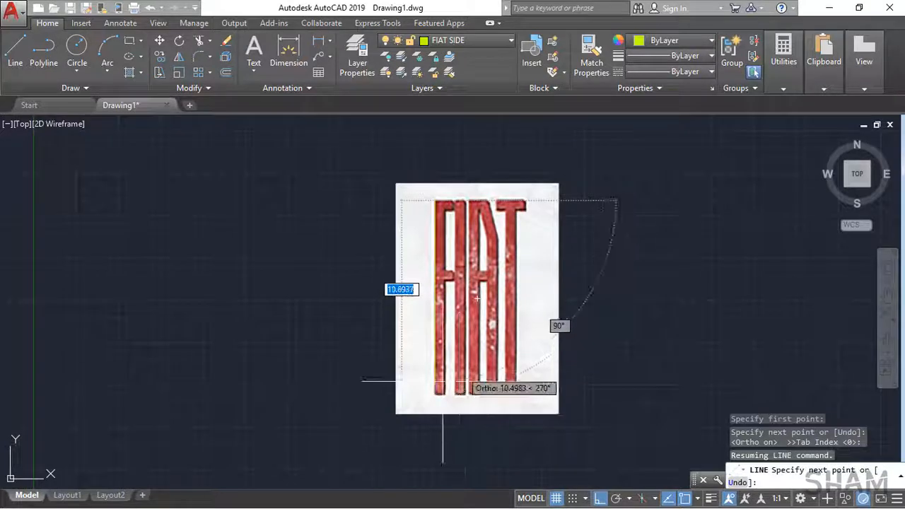
Step: Trace the F's stem and top arm with straight Ortho lines and finish at the starting corner
scroll(443, 380, "up", 7)
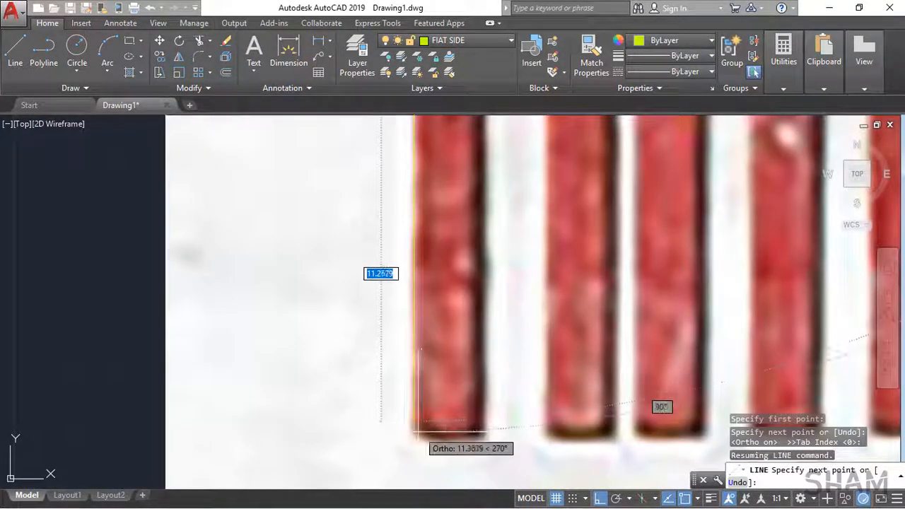
left_click(419, 429)
left_click(480, 429)
scroll(467, 382, "down", 5)
scroll(424, 262, "up", 6)
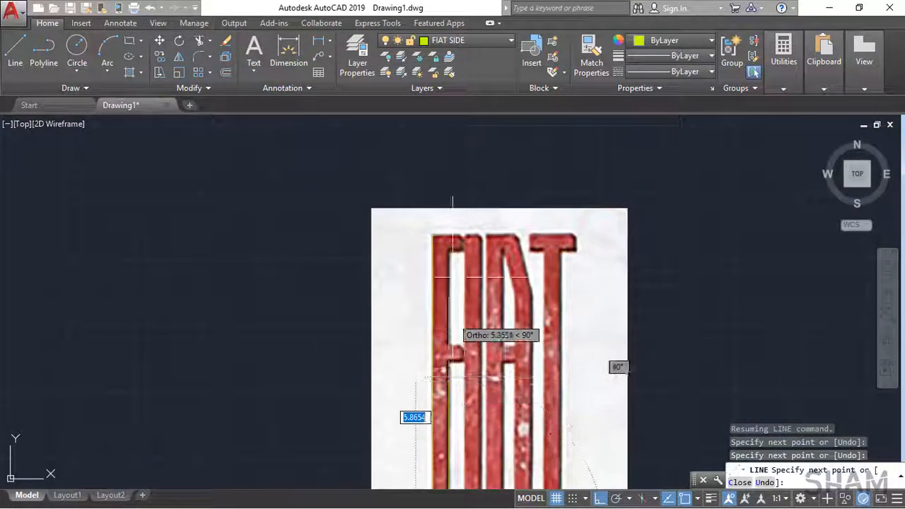
left_click(425, 253)
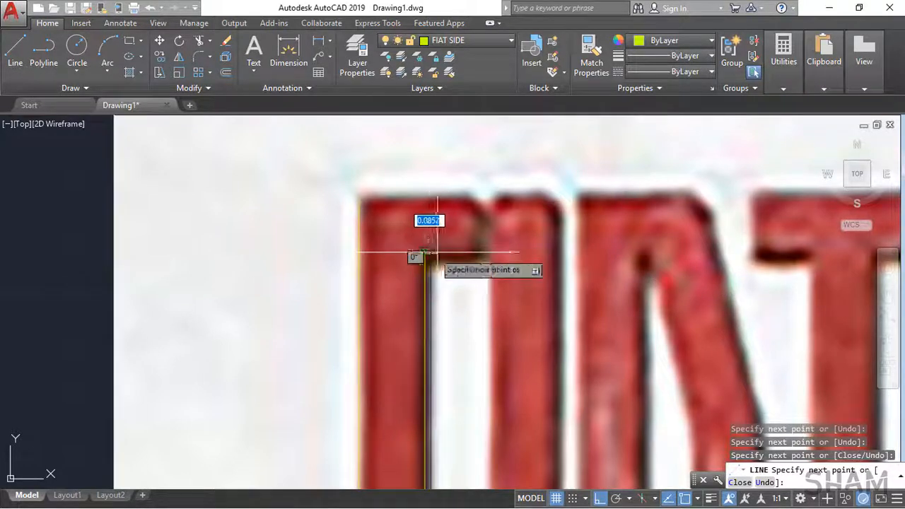
left_click(478, 252)
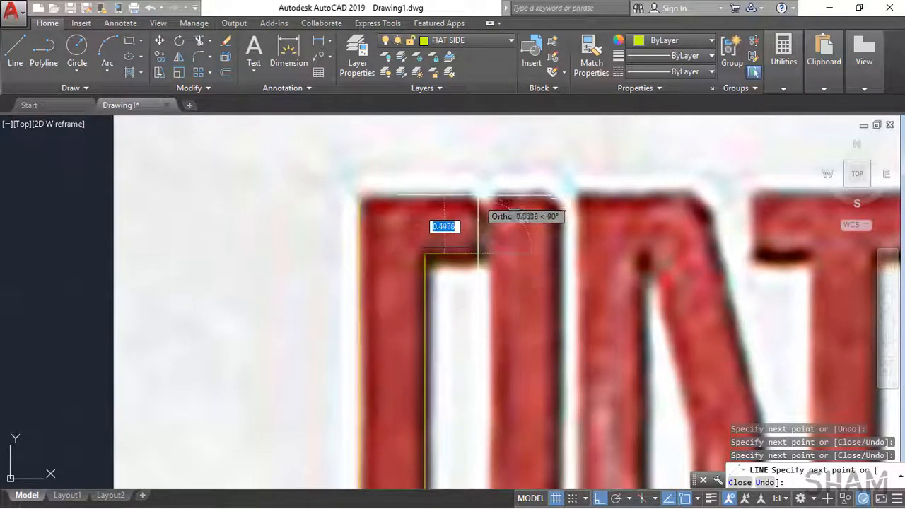
left_click(475, 199)
left_click(359, 199)
key("Return")
scroll(404, 149, "down", 6)
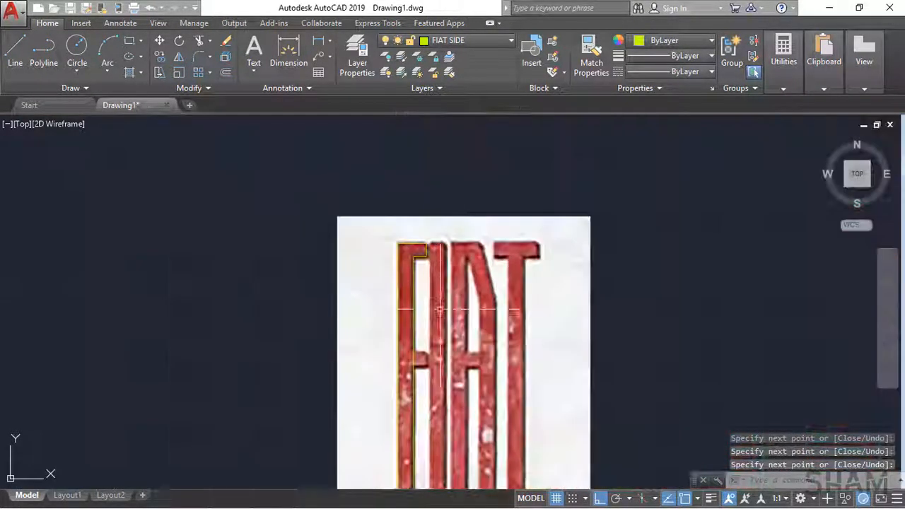
Step: Offset the F stem's vertical line by 0.65 to mark both edges of the letter I
scroll(418, 279, "up", 3)
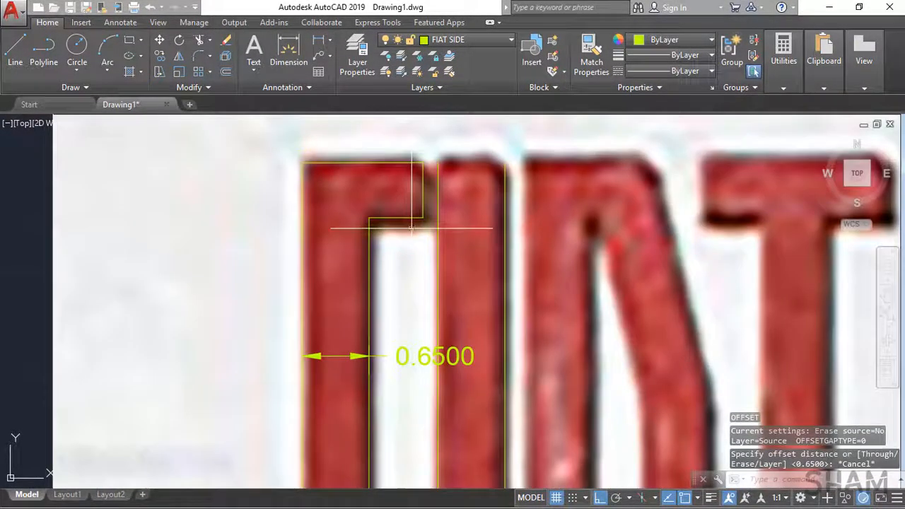
left_click(412, 226)
left_click(410, 170)
Step: Copy the two horizontal lines of the F's top arm about 4.4 units straight down onto its middle arm
scroll(410, 170, "down", 5)
middle_click_drag(410, 171, 407, 191)
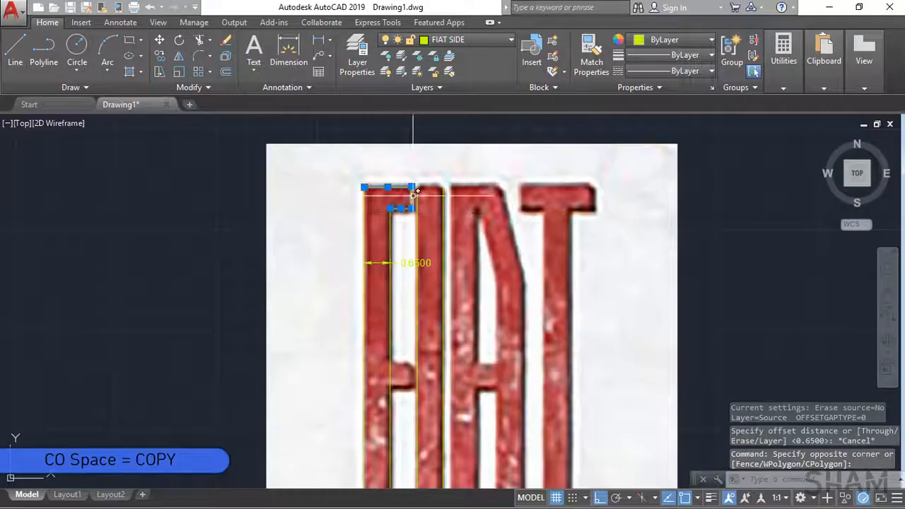
type("o")
key("space")
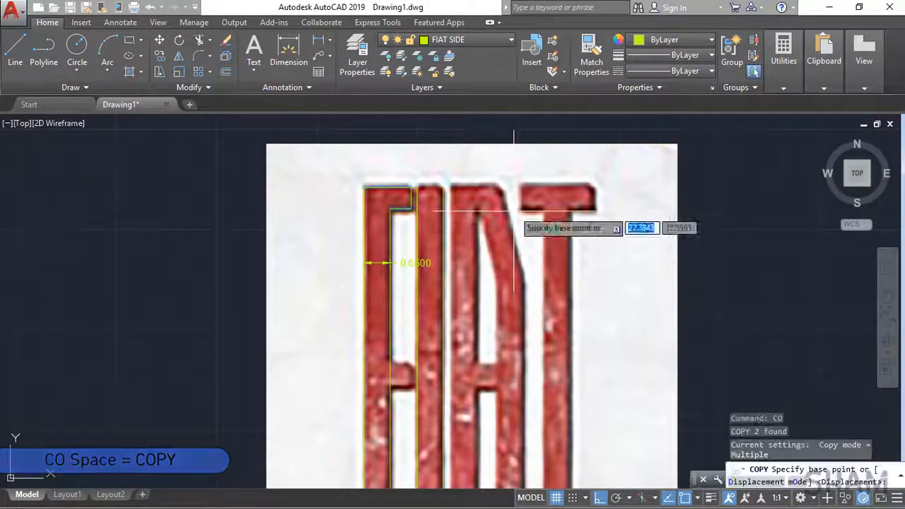
left_click(513, 226)
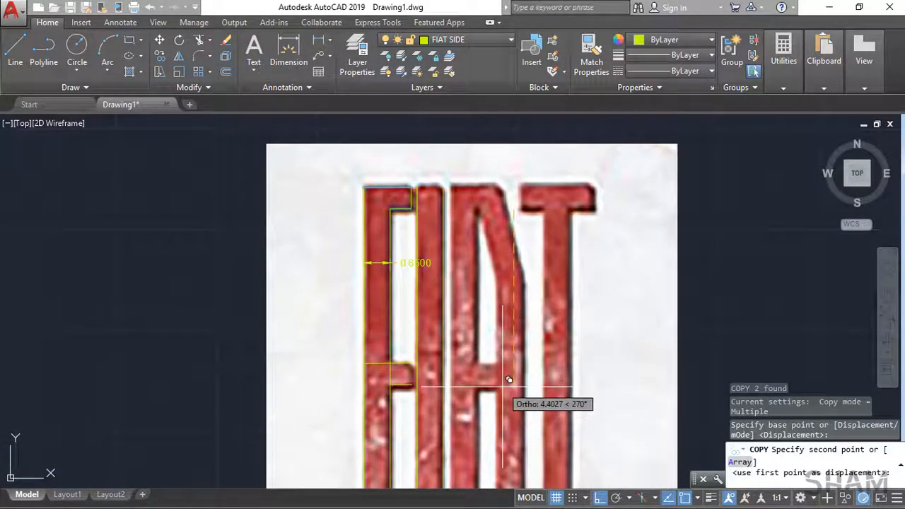
left_click(503, 387)
scroll(480, 348, "down", 5)
middle_click_drag(447, 411, 416, 325)
scroll(417, 326, "up", 5)
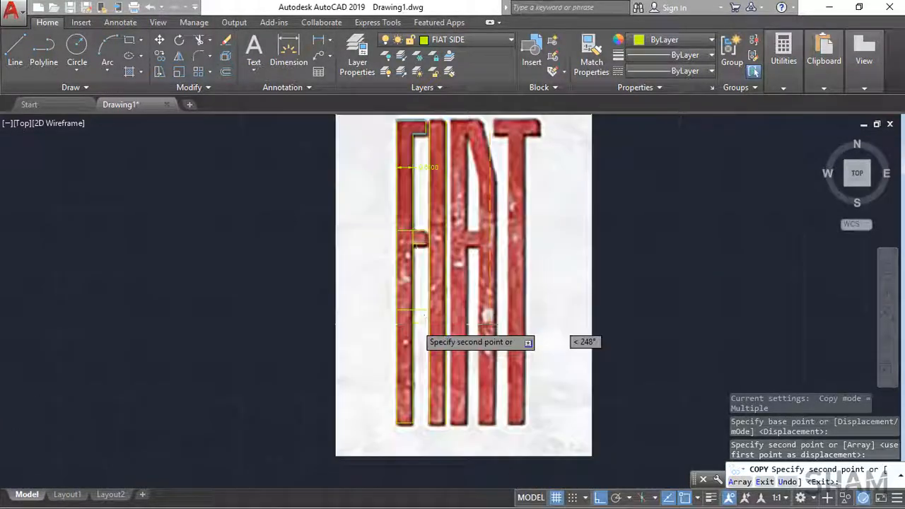
key("Return")
Step: Copy the F's left vertical line to the left edges of both A legs and the T stem, about 2.18 to 4.49 units across
left_click(390, 344)
key("space")
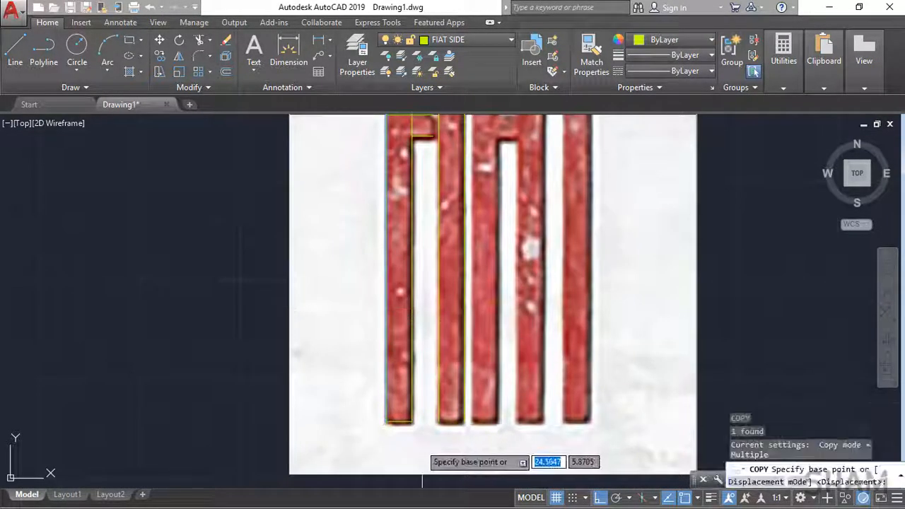
left_click(387, 422)
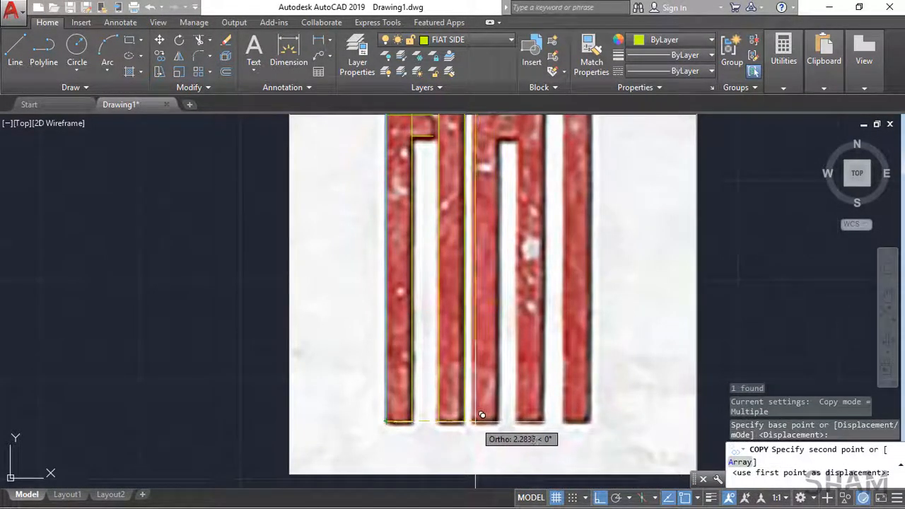
scroll(475, 421, "up", 4)
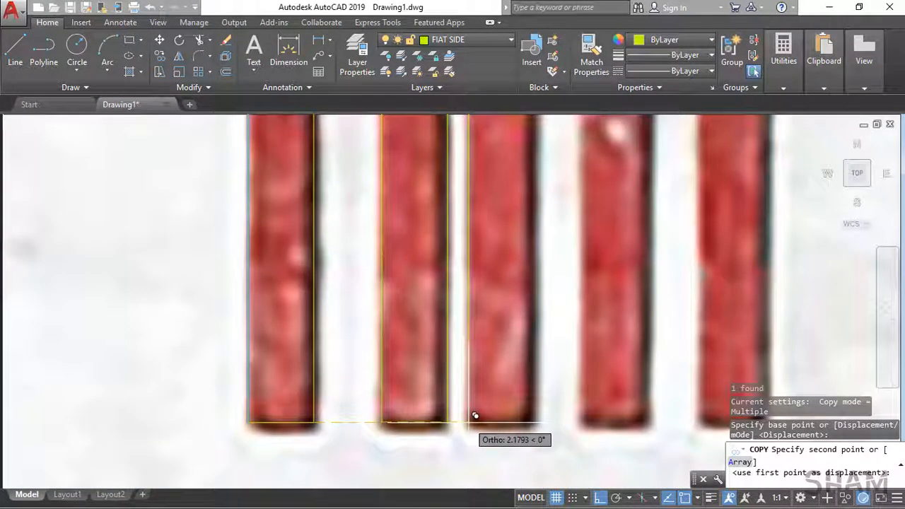
left_click(592, 413)
middle_click_drag(591, 413, 461, 378)
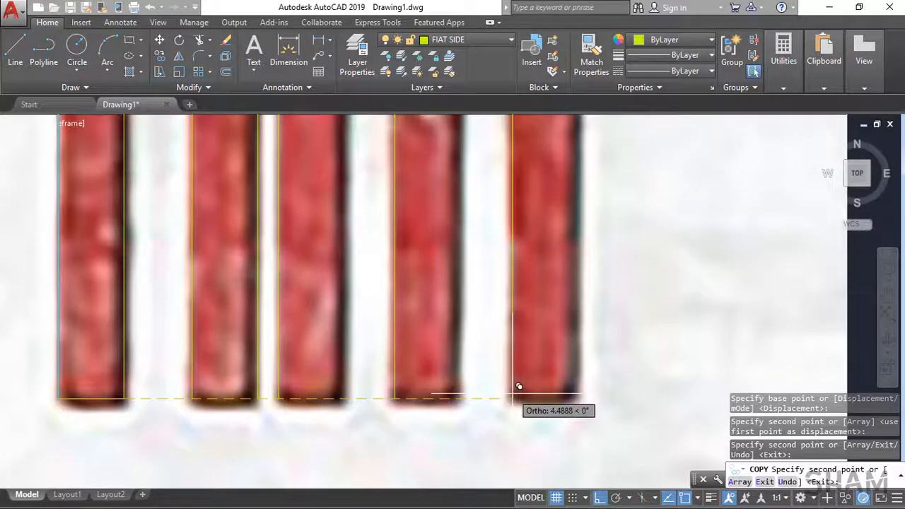
left_click(511, 392)
Step: Offset the left edges of both A legs and the T stem to the right by the F stem's 0.65 width
scroll(505, 314, "down", 2)
type("o")
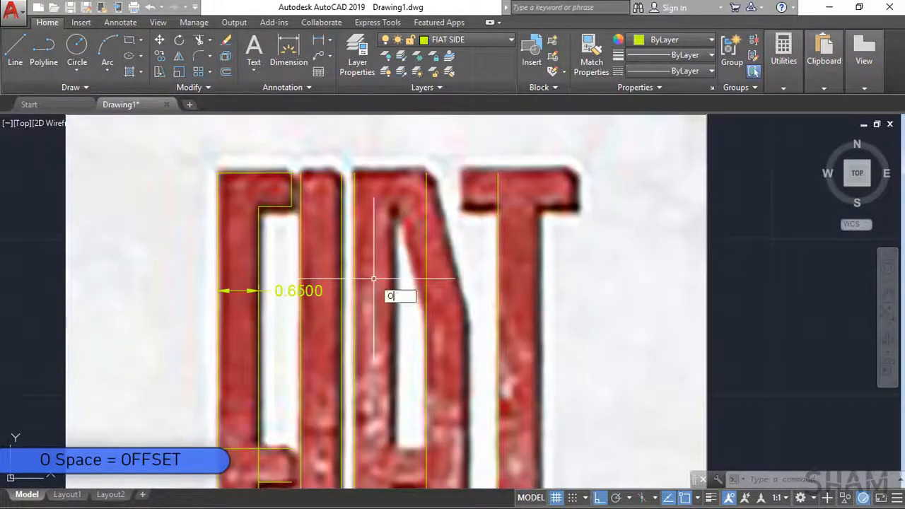
key("space")
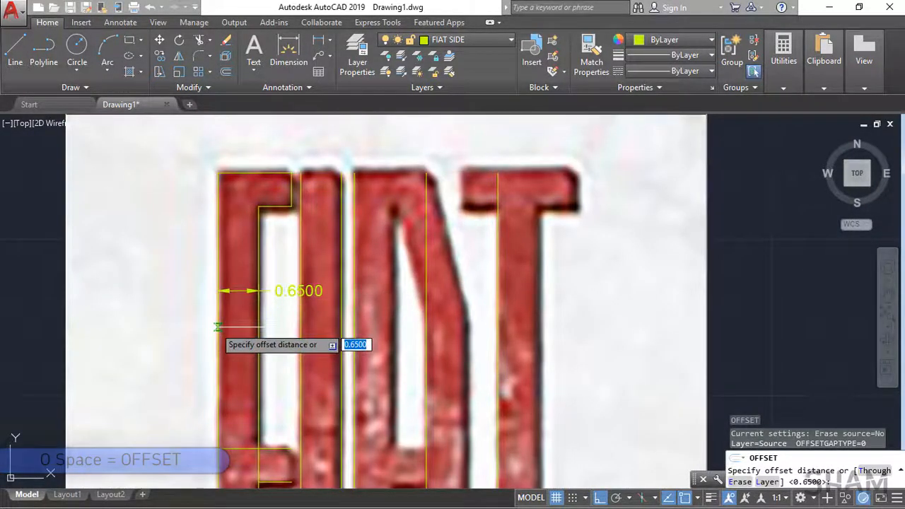
left_click(220, 328)
left_click(259, 328)
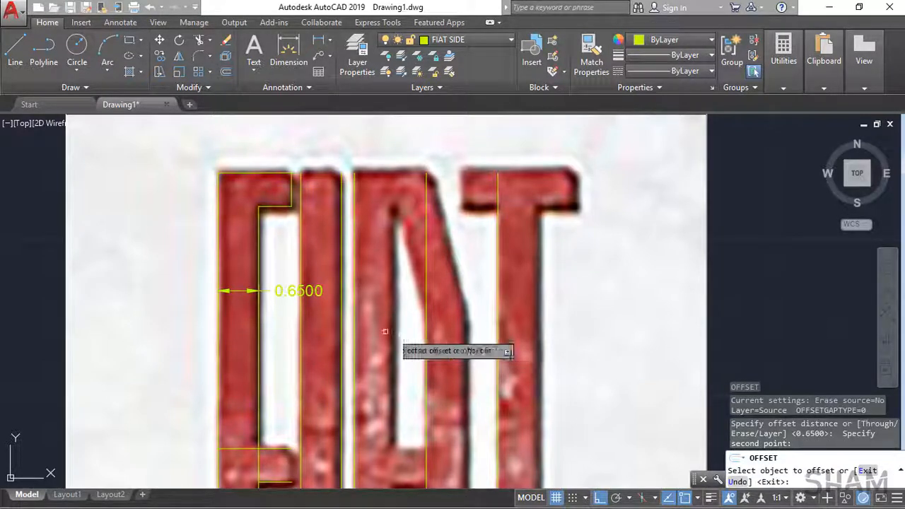
left_click(356, 331)
left_click(385, 332)
left_click(427, 335)
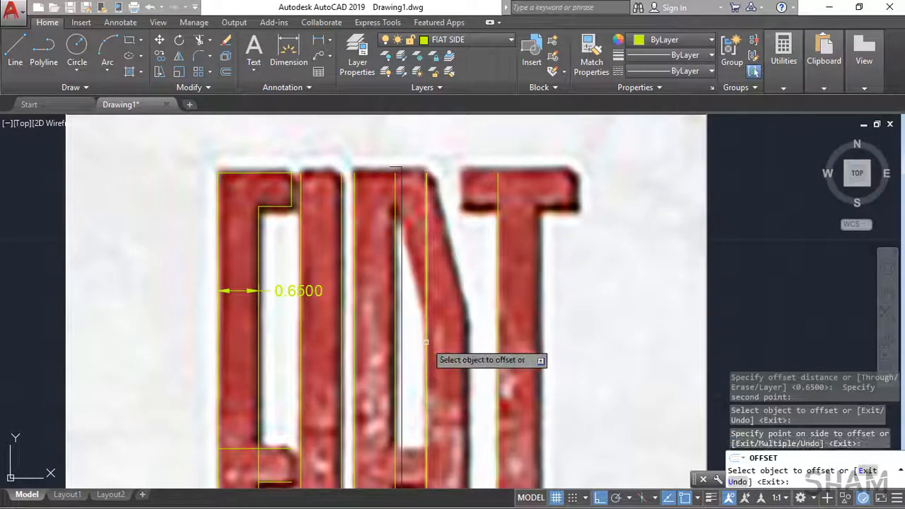
left_click(464, 344)
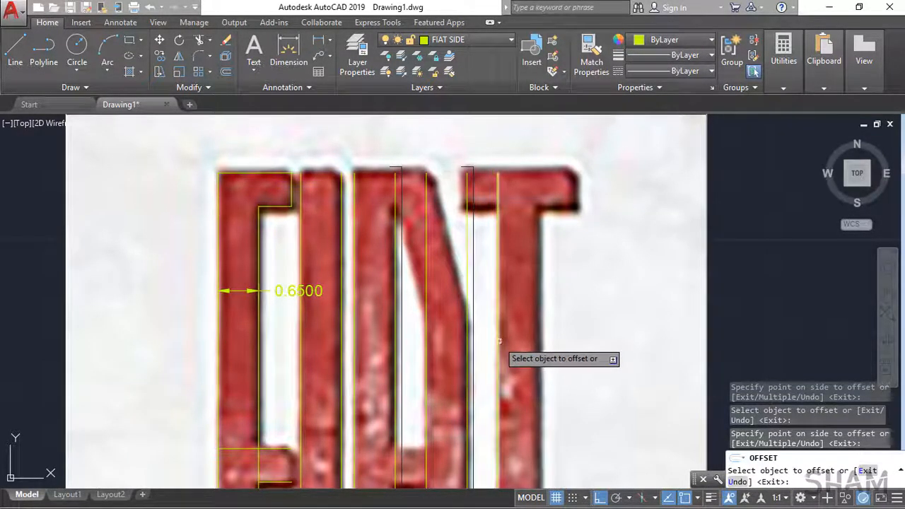
left_click(498, 340)
left_click(544, 324)
Step: Join the F stem's bottom line to the T stem's right edge at a sharp corner using Chamfer with zero distances
scroll(537, 304, "down", 2)
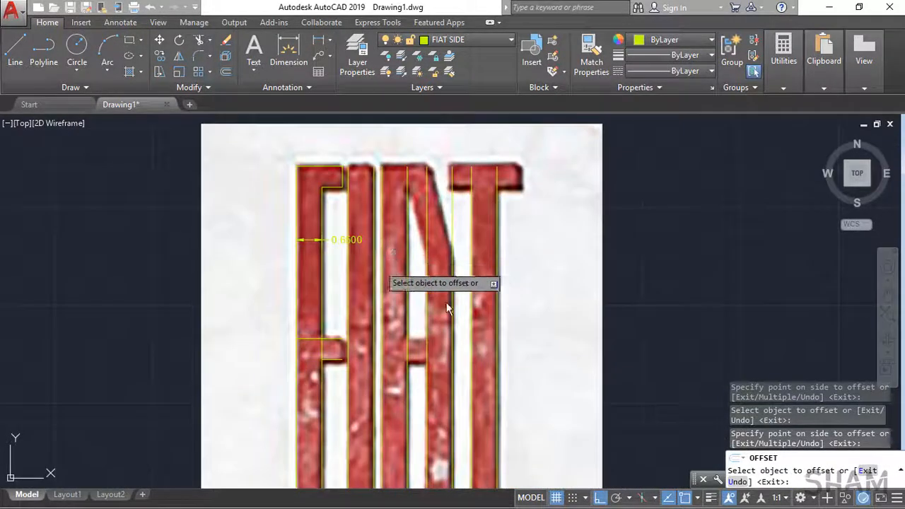
middle_click_drag(449, 306, 446, 225)
key("Escape")
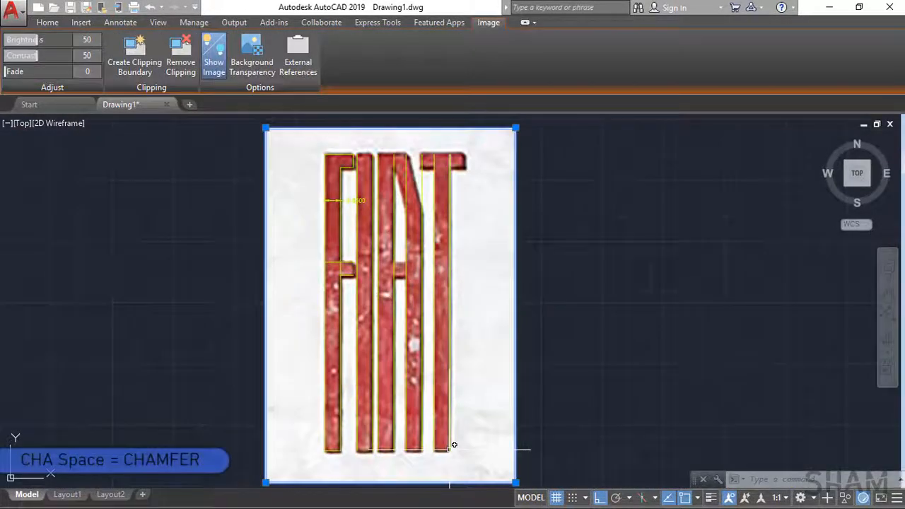
type("CHA")
key("space")
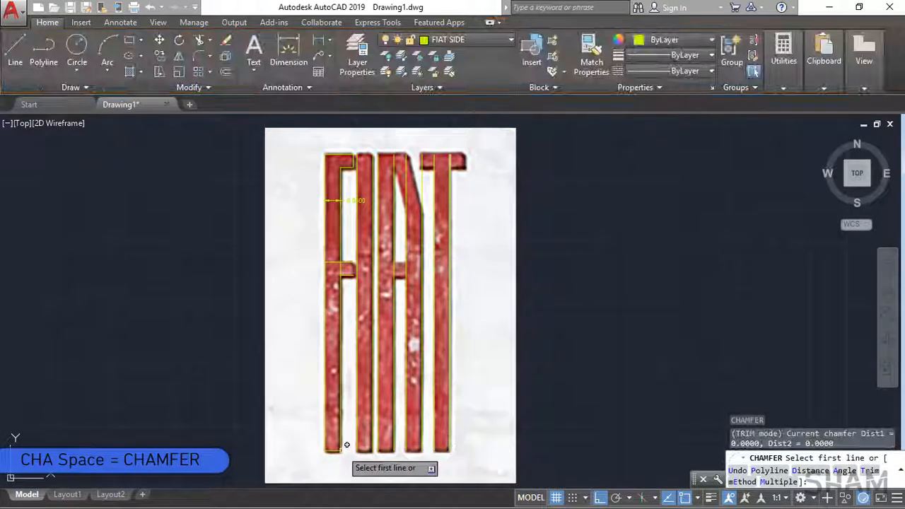
left_click(337, 450)
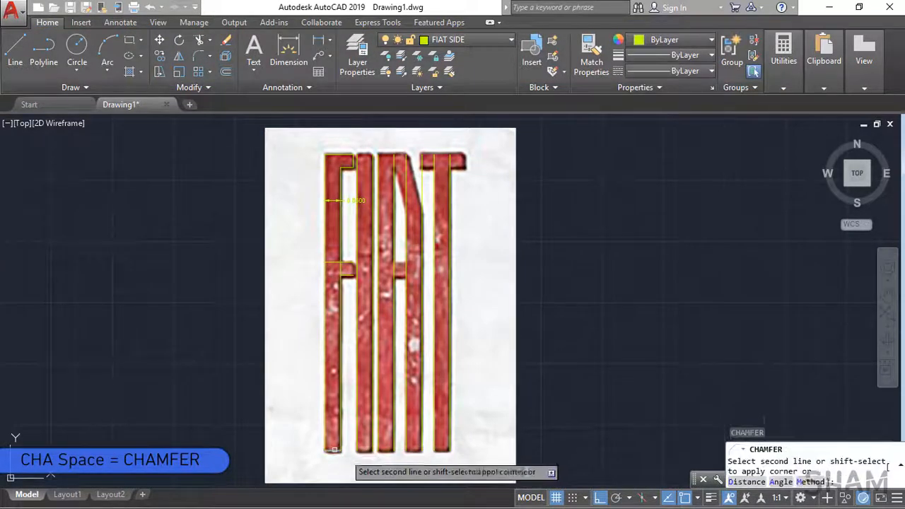
left_click(450, 429)
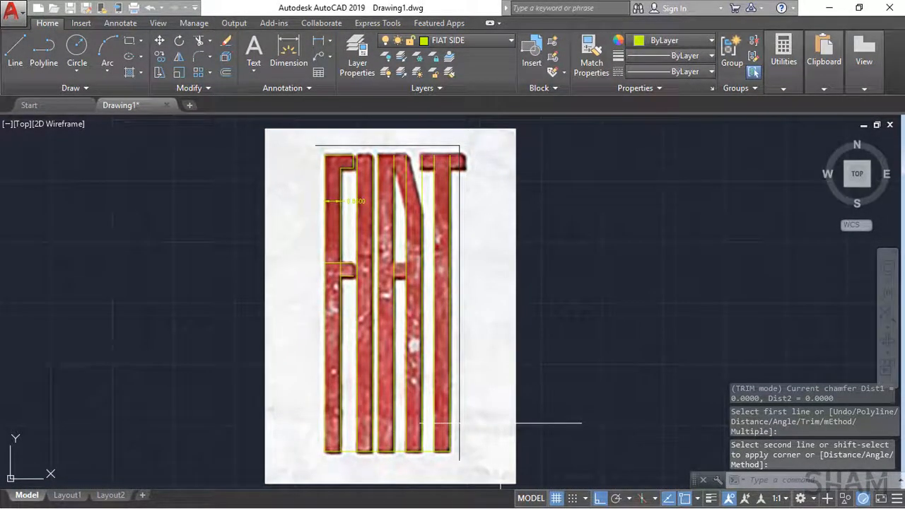
Step: Hide the attached FIAT reference image so only its frame and the traced lines show
scroll(452, 456, "up", 4)
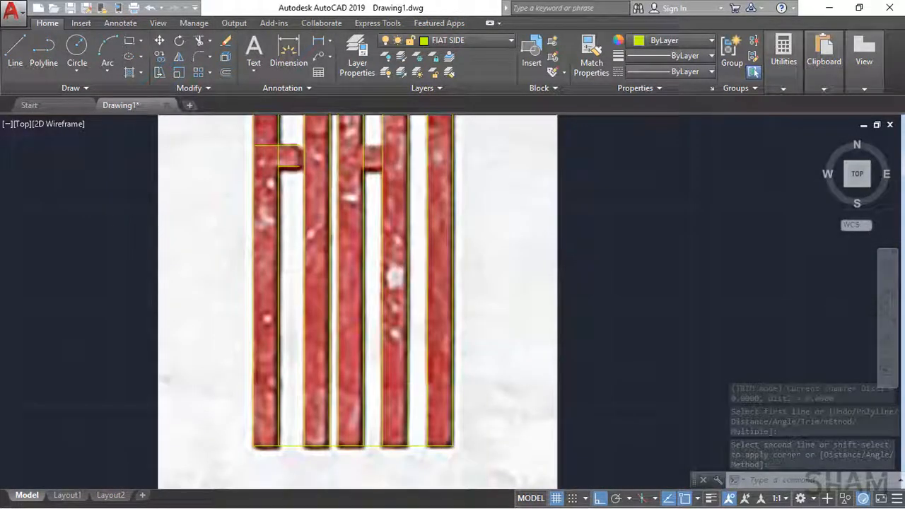
middle_click_drag(451, 458, 490, 420)
left_click(468, 208)
left_click(460, 203)
left_click(214, 66)
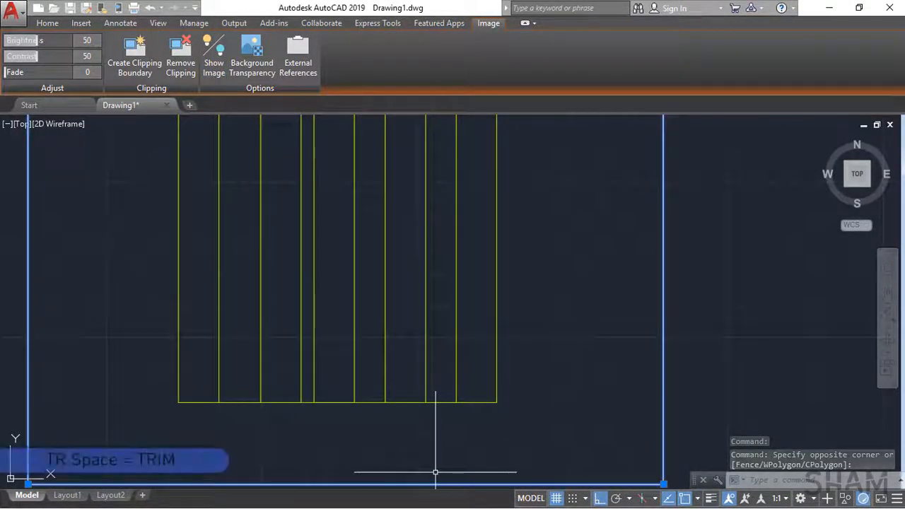
key("Escape")
Step: Trim the shared bottom line in the four gaps between the letter stems, using all the stem lines as cutting edges
type("TR")
key("space")
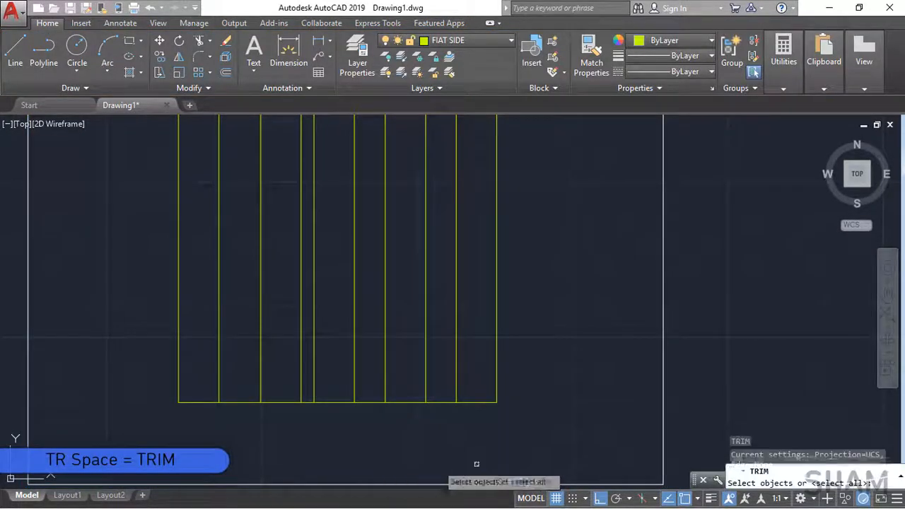
left_click(542, 435)
left_click(145, 306)
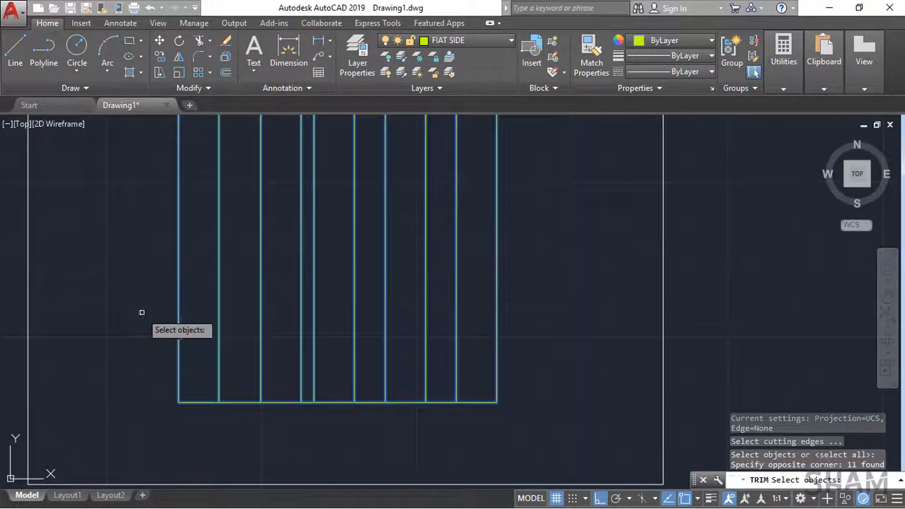
key("space")
left_click(238, 402)
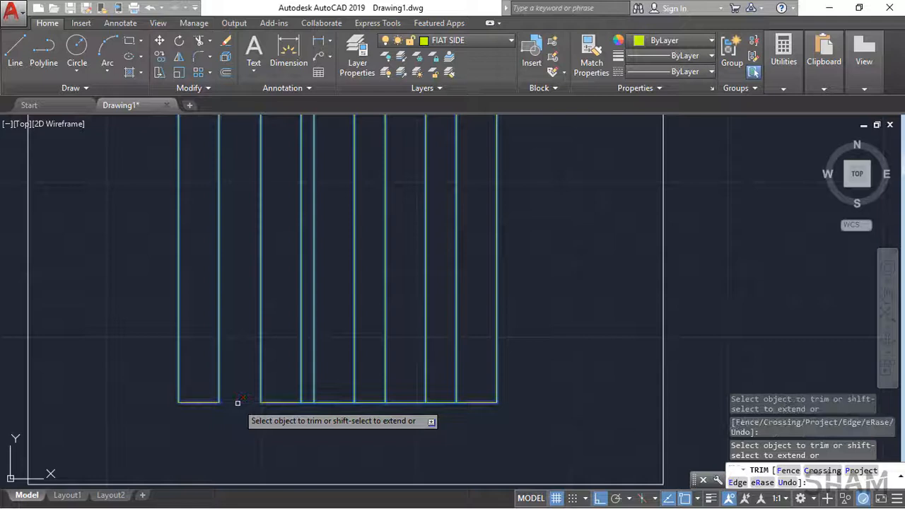
left_click(308, 402)
left_click(370, 403)
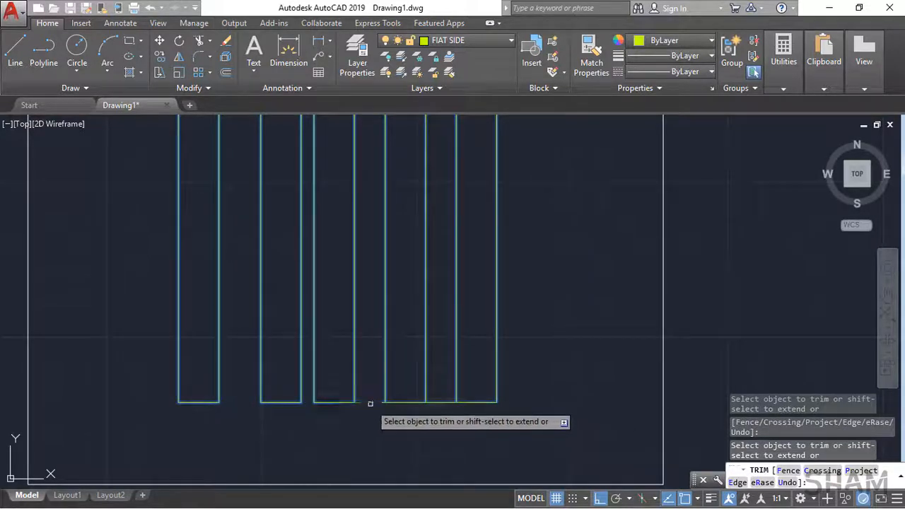
left_click(447, 403)
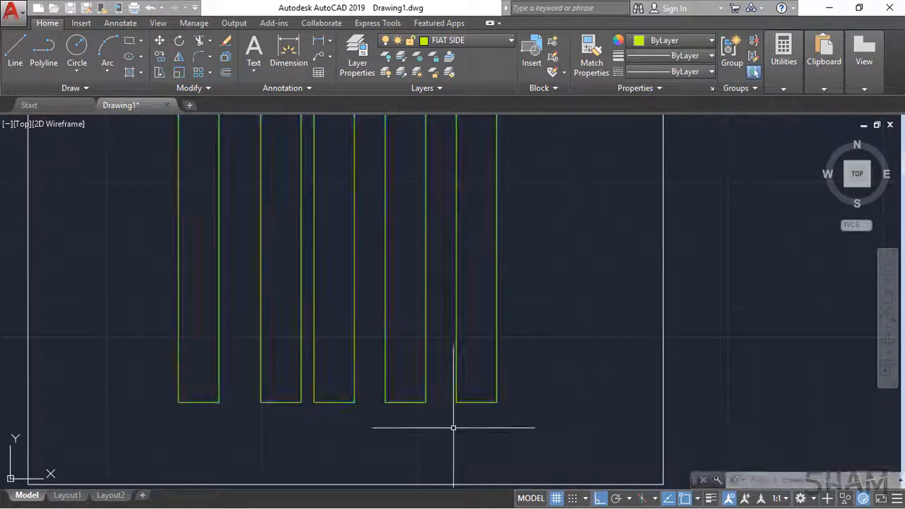
Step: Show the attached FIAT reference image again
left_click(733, 368)
left_click(590, 301)
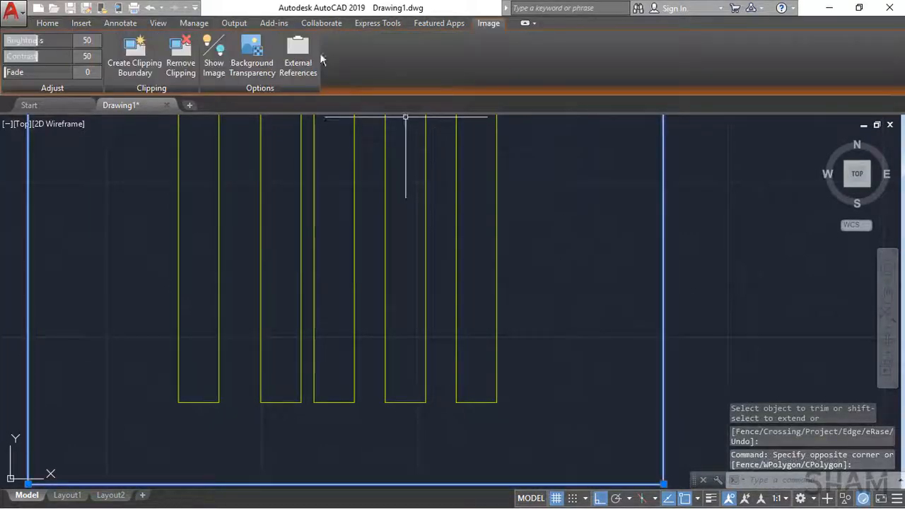
left_click(214, 66)
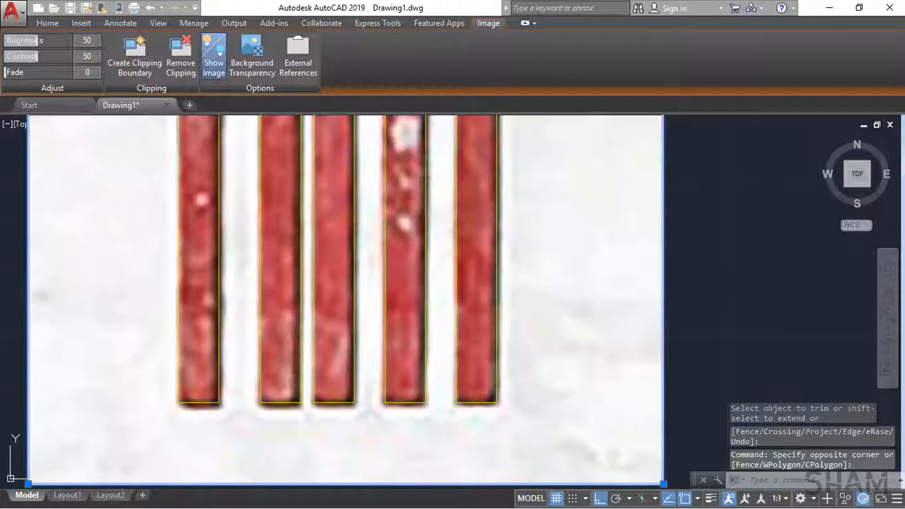
scroll(384, 368, "down", 2)
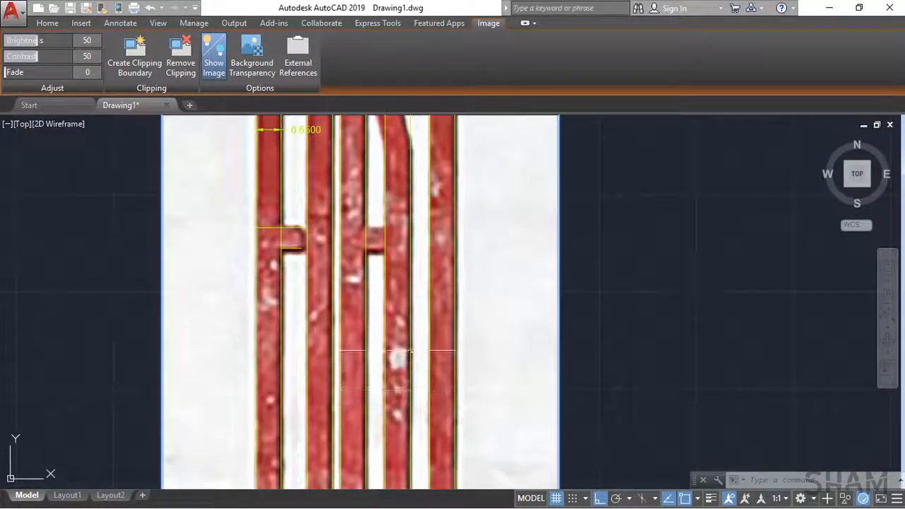
scroll(354, 276, "up", 4)
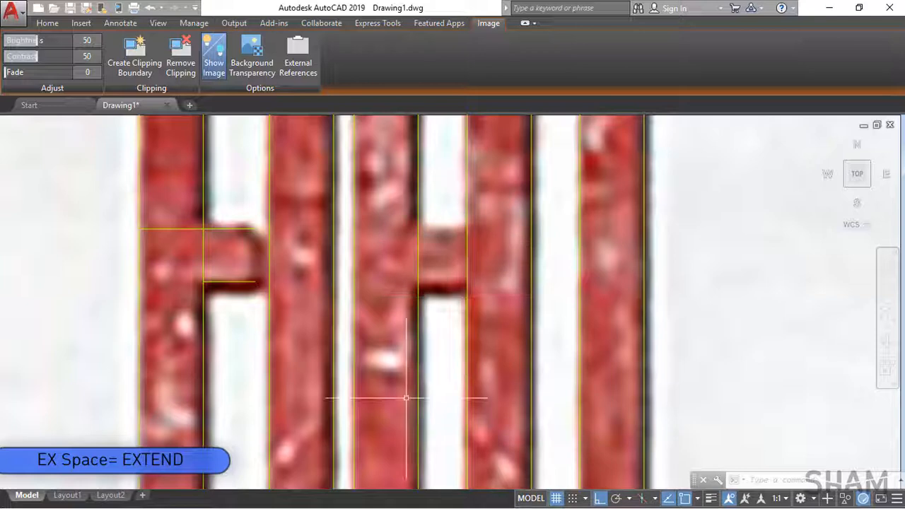
type("ex")
key("space")
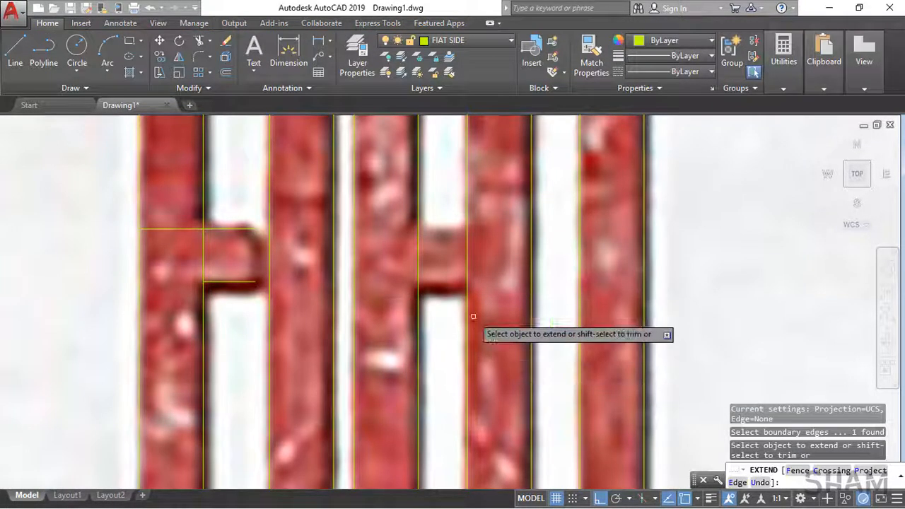
left_click_drag(472, 316, 455, 271)
left_click(455, 270)
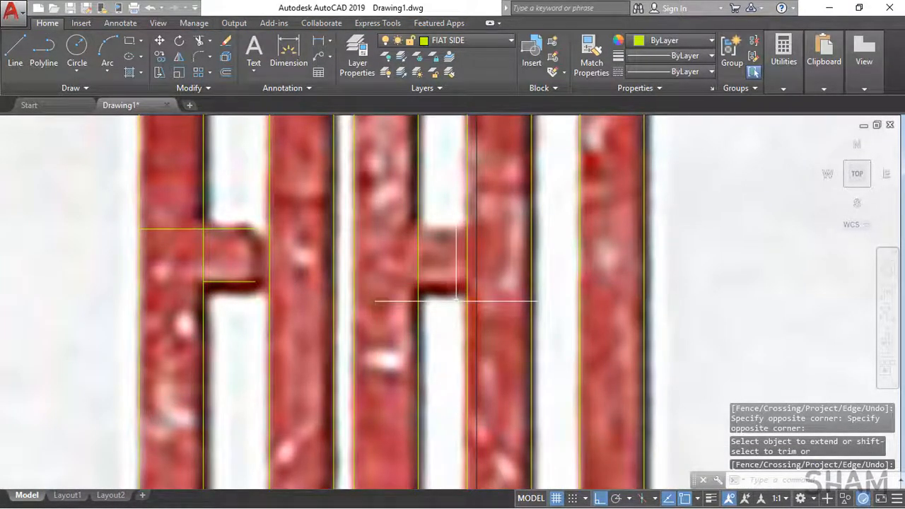
key("Escape")
Step: Extend both horizontal lines of the F's middle arm to the left edge of the A's right leg
key("space")
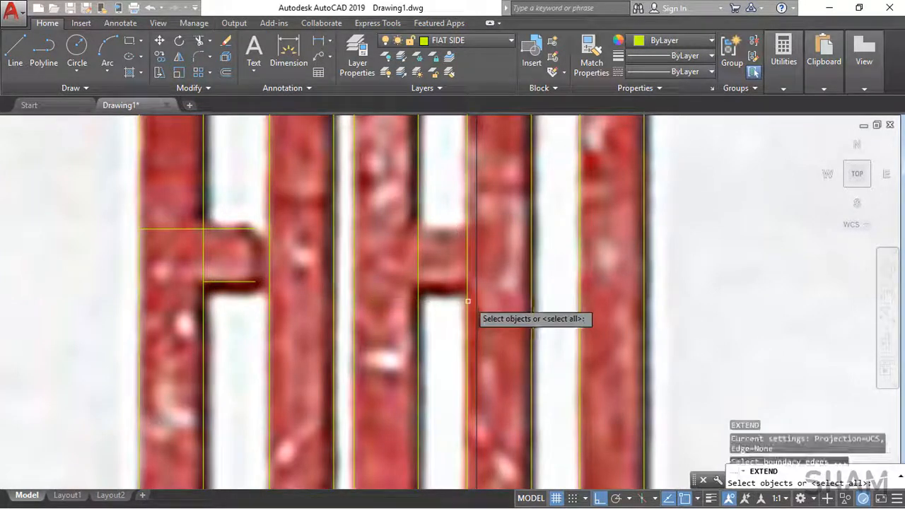
left_click(467, 300)
key("space")
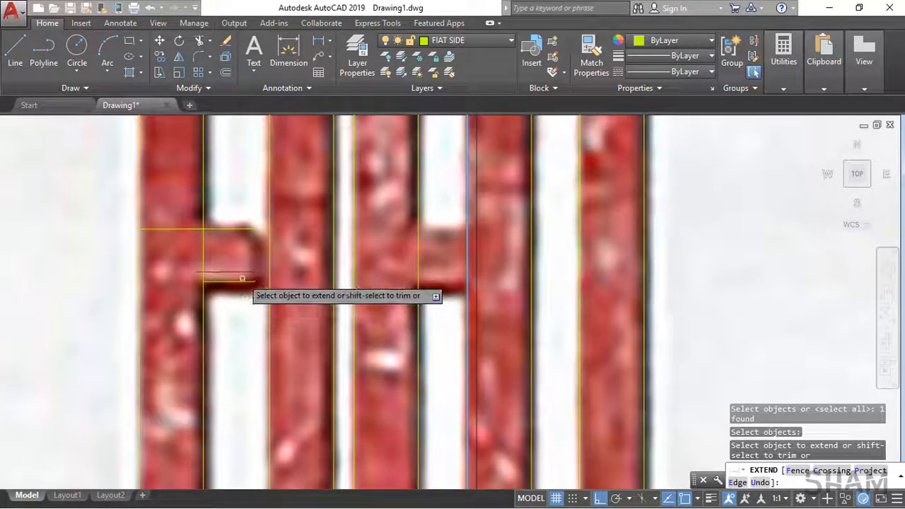
left_click(242, 283)
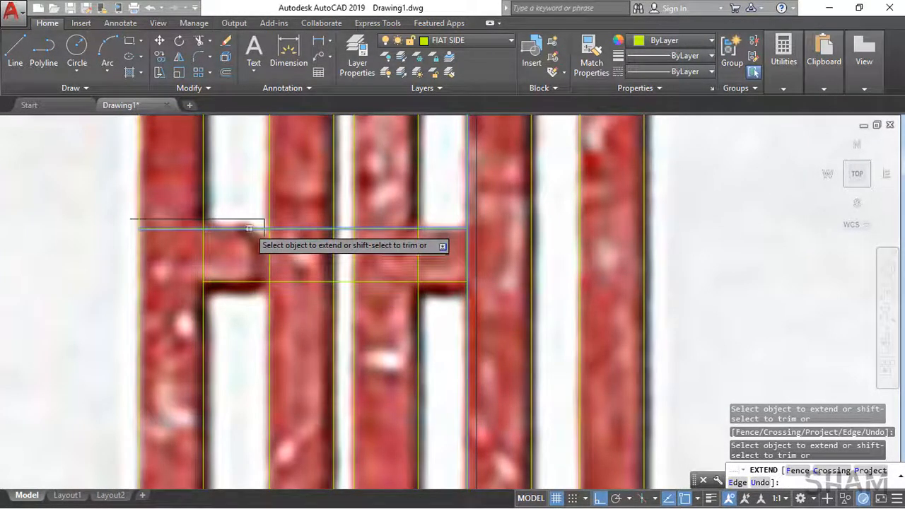
left_click(249, 229)
key("Escape")
Step: Trim the middle-arm lines across the F stem, the I–A gap and the A's left leg, and the stem edges inside the F arm and A crossbar
type("TR")
key("space")
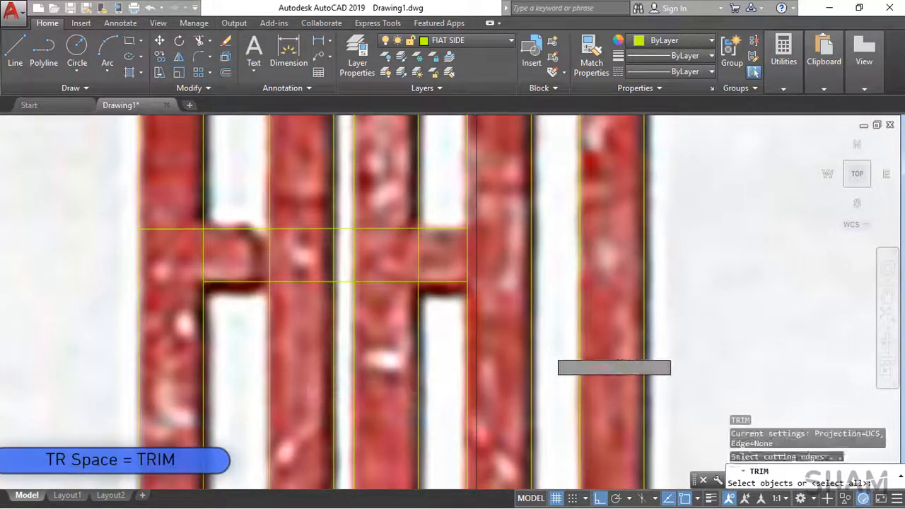
left_click(556, 433)
left_click(85, 162)
key("space")
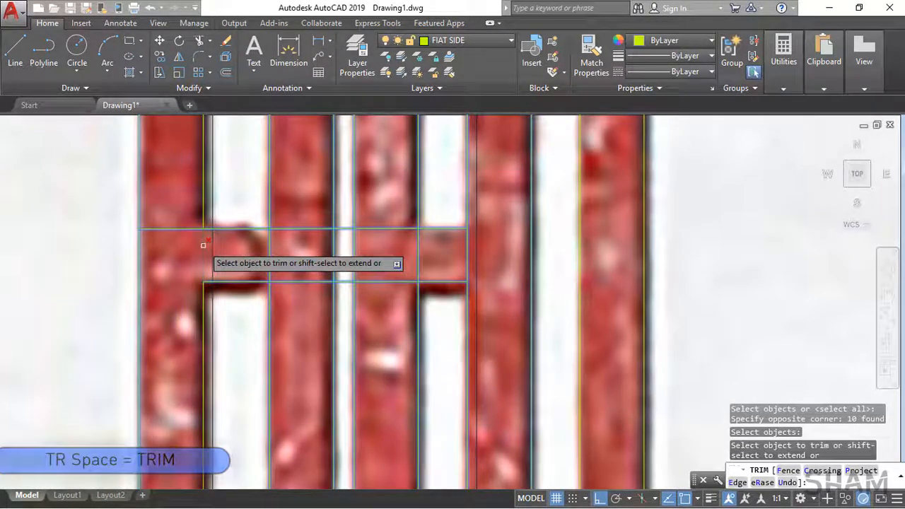
left_click(163, 229)
left_click(343, 282)
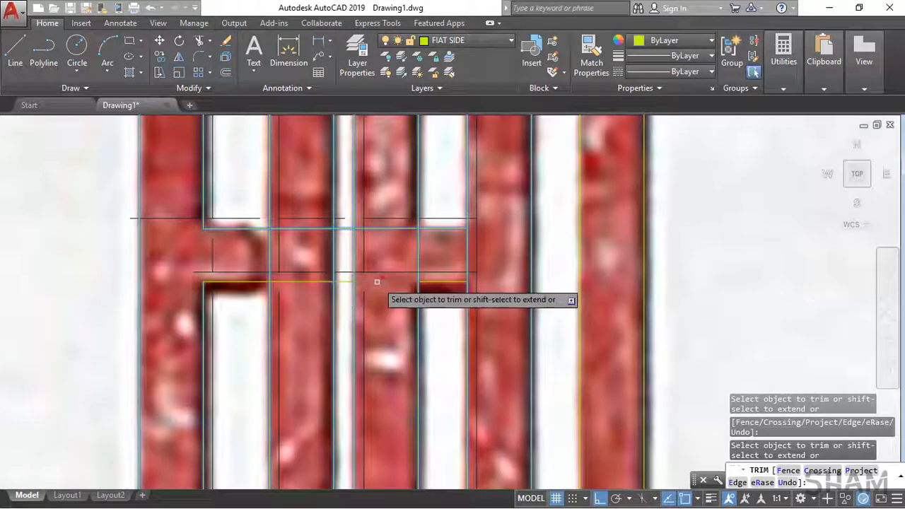
left_click(342, 229)
left_click(386, 228)
left_click(420, 261)
left_click(396, 281)
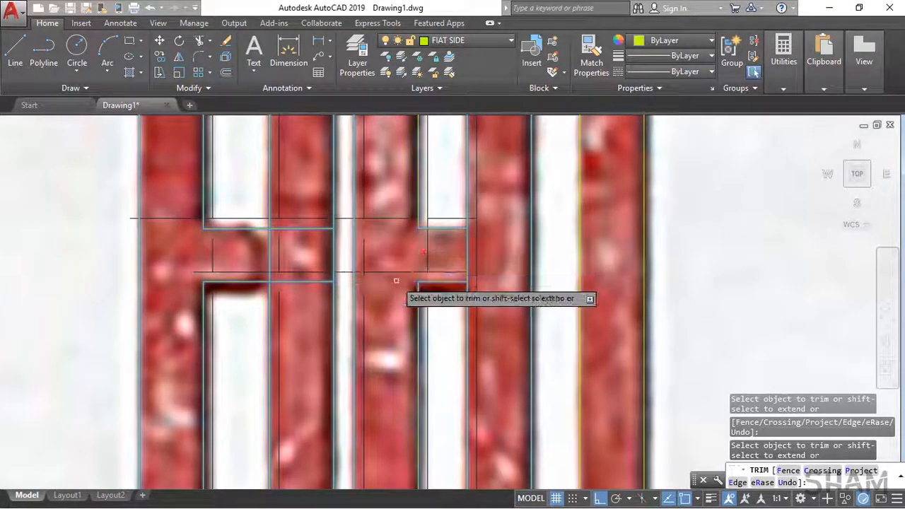
left_click(466, 256)
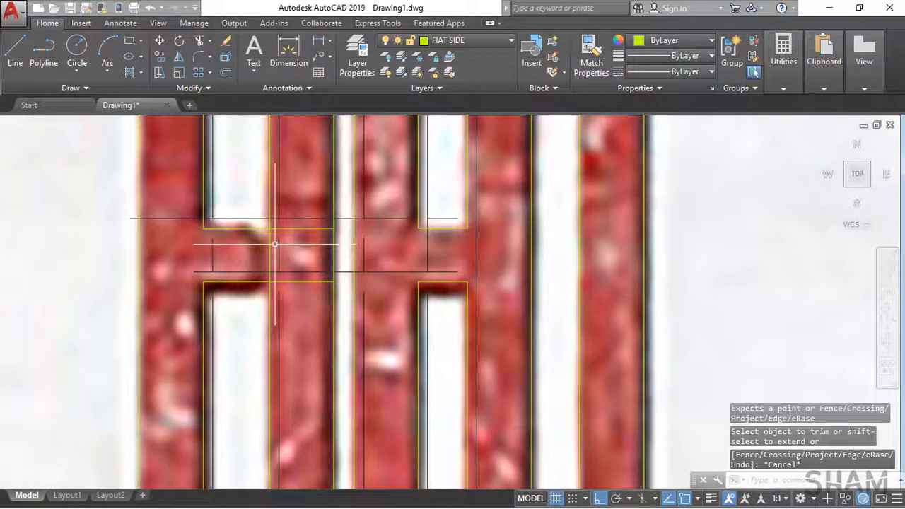
key("Escape")
key("l")
key("Return")
left_click(252, 227)
scroll(289, 344, "down", 3)
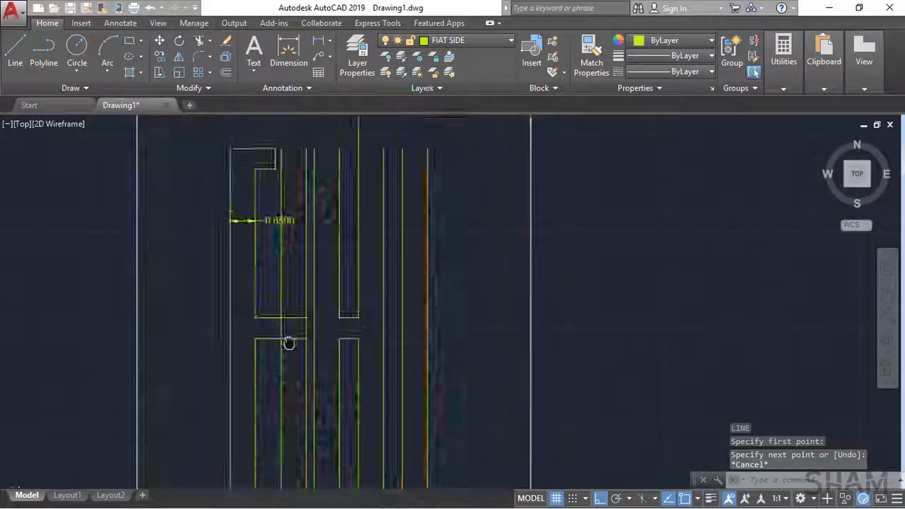
key("Escape")
Step: Copy the vertical end line of the F's top arm about 4.4 units straight down to close its middle arm
type("co")
key("Return")
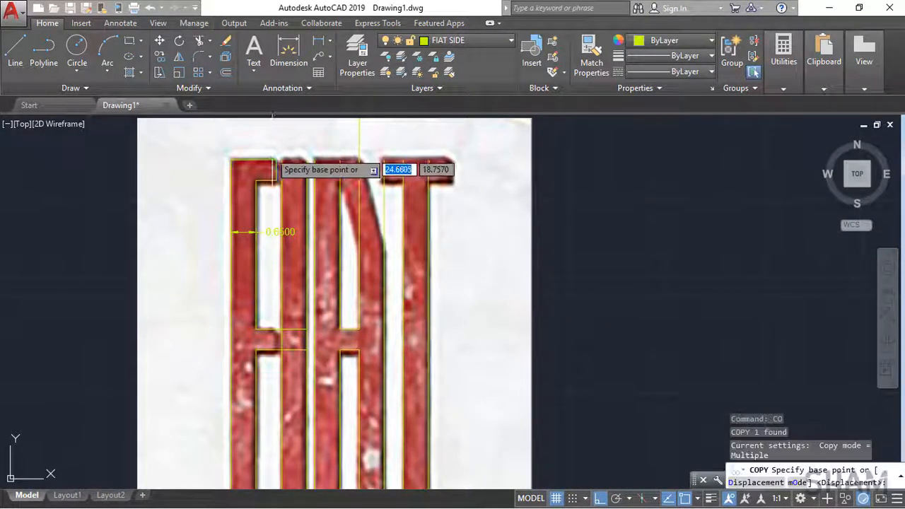
left_click(275, 160)
scroll(276, 323, "up", 6)
left_click(276, 348)
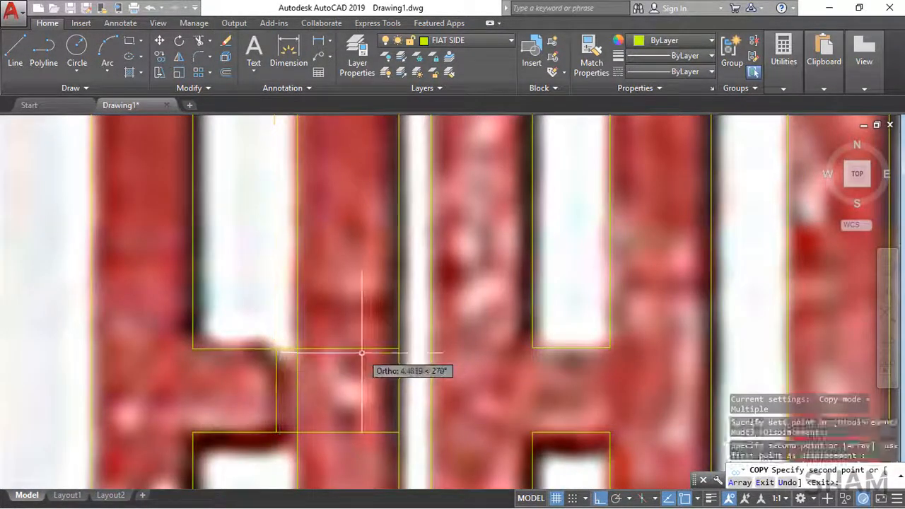
key("Return")
Step: Trim both middle-arm lines in the gap between the F's arm end and the I's left edge
type("tr")
key("Return")
left_click(408, 446)
left_click(275, 345)
key("Return")
left_click(286, 349)
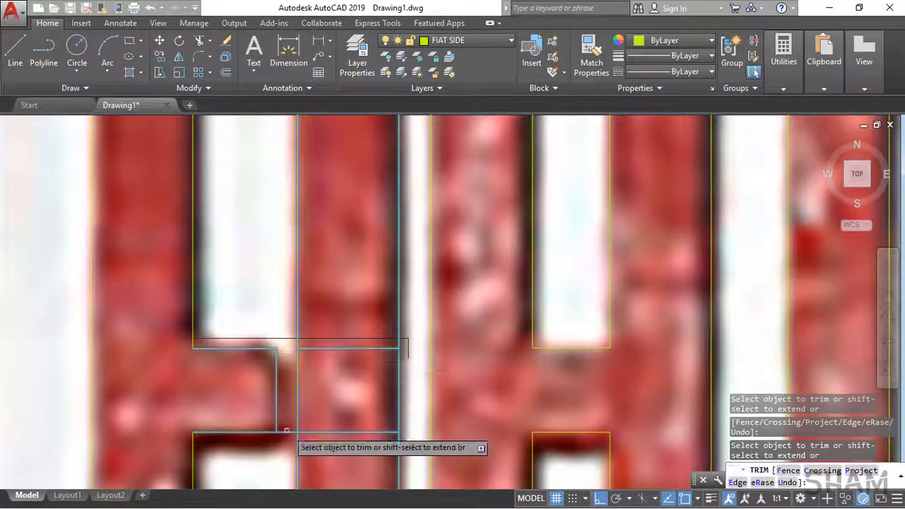
left_click(288, 432)
key("Return")
Step: Delete the two leftover horizontal line pieces inside the I at middle-arm height
middle_click_drag(363, 394, 383, 307)
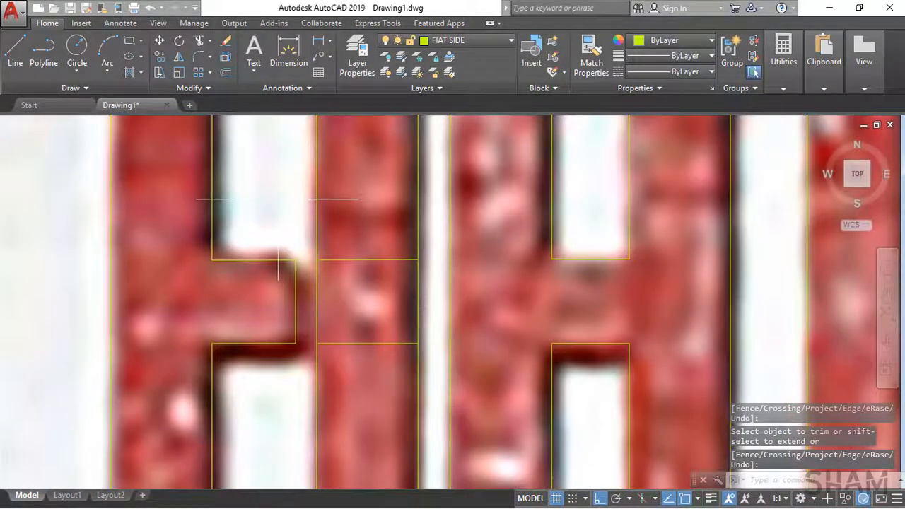
left_click(309, 232)
left_click(426, 386)
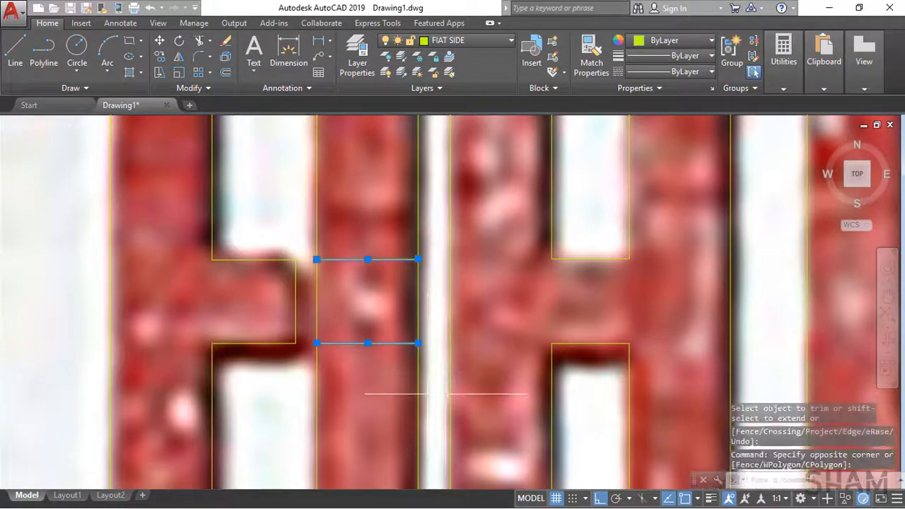
key("Delete")
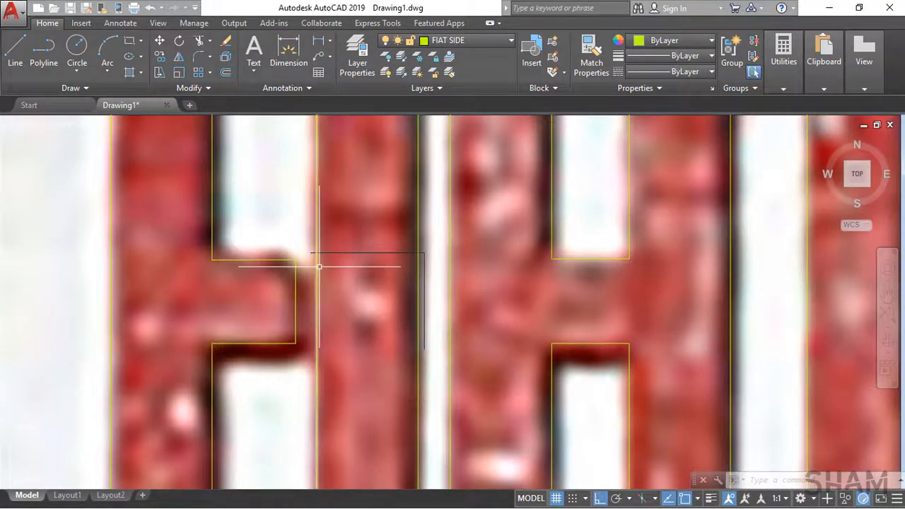
Step: Copy the three lines of the F's top arm about 4.5 units right, placing the inner corner on the T's right stem edge
scroll(320, 267, "down", 5)
scroll(303, 366, "up", 5)
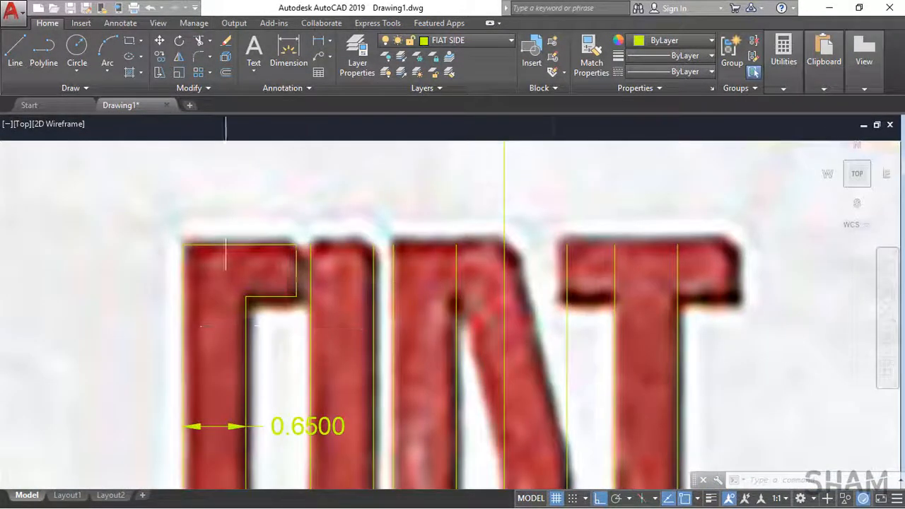
left_click(303, 311)
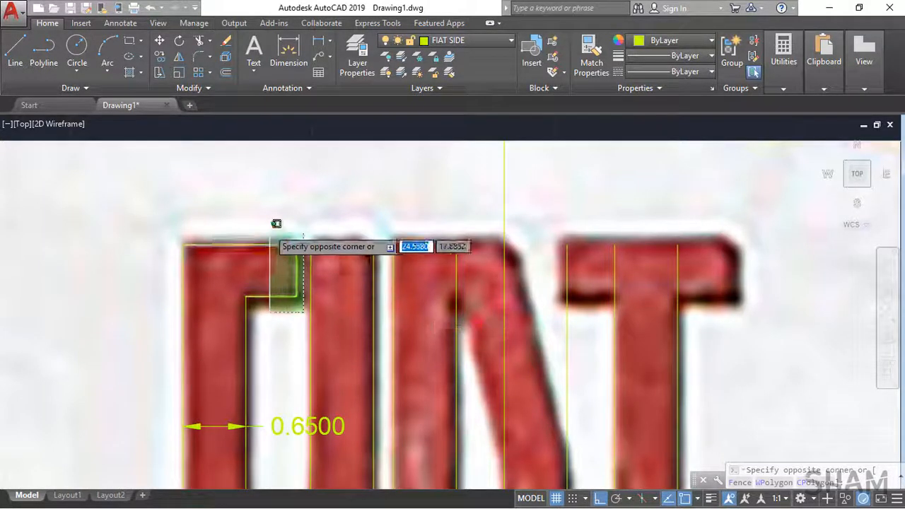
left_click(267, 229)
type("co")
key("space")
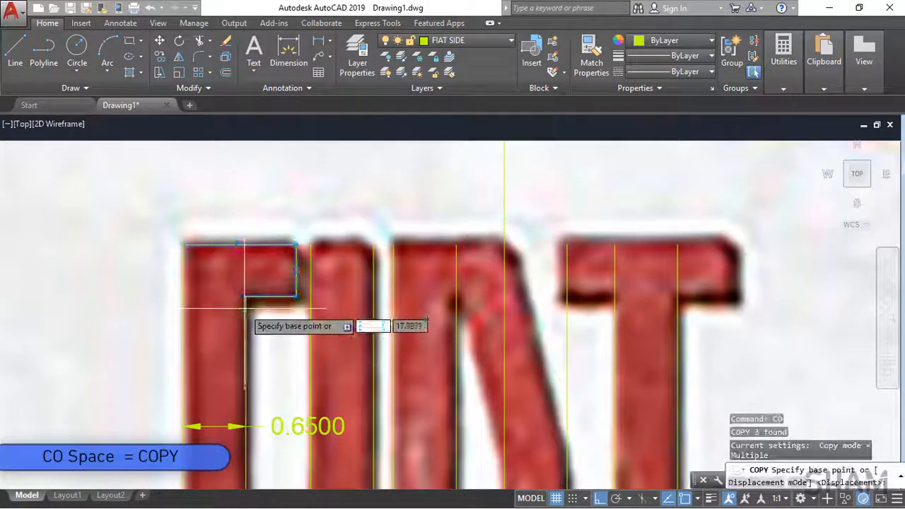
left_click(246, 296)
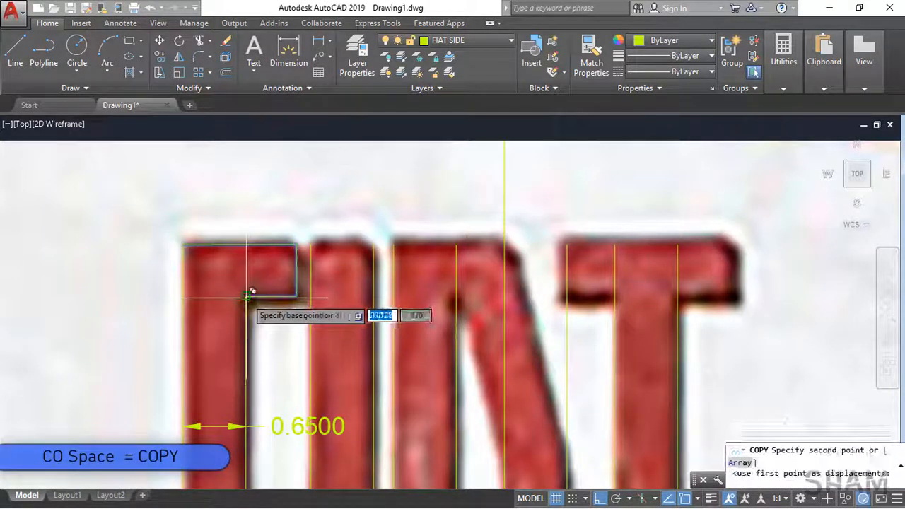
left_click(677, 292)
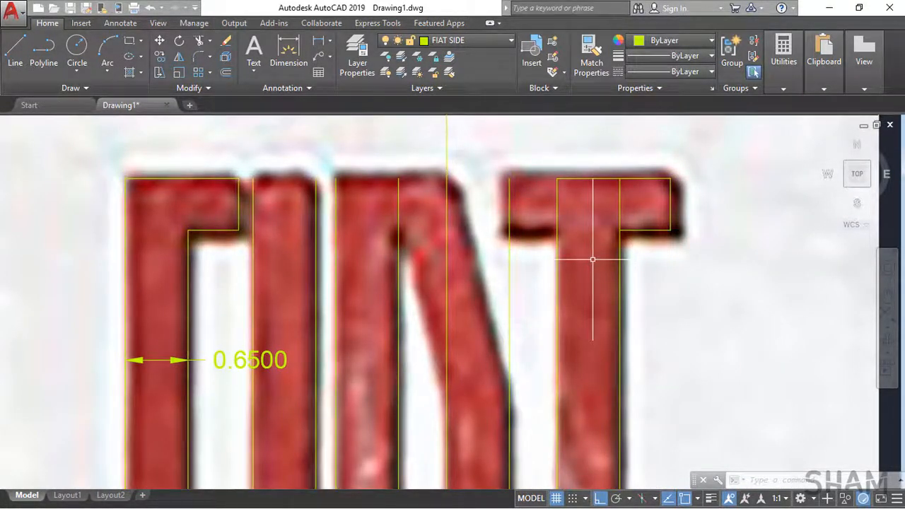
Step: Draw a horizontal helper line across the T's stem just below its arms
type("l")
key("space")
left_click(555, 280)
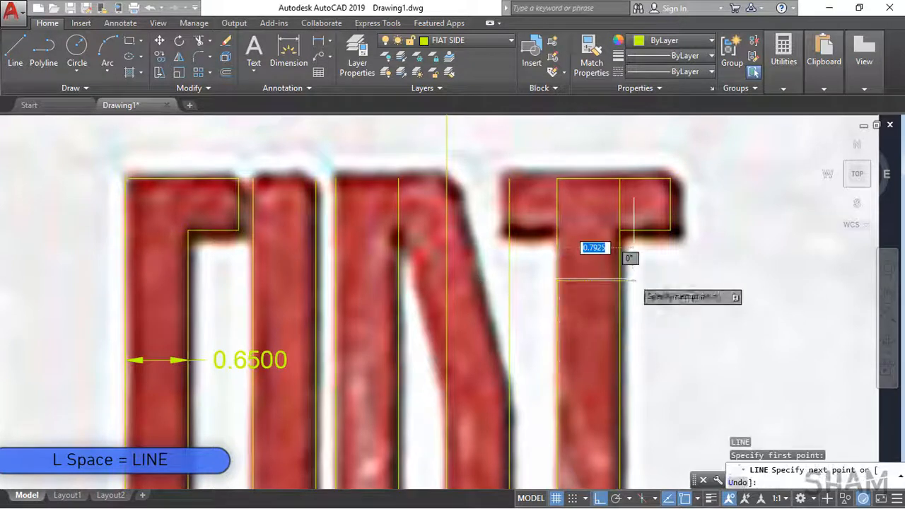
left_click(620, 281)
key("space")
Step: Mirror the T's right arm lines about a vertical axis through the helper line's midpoint, keeping the source objects
left_click(689, 261)
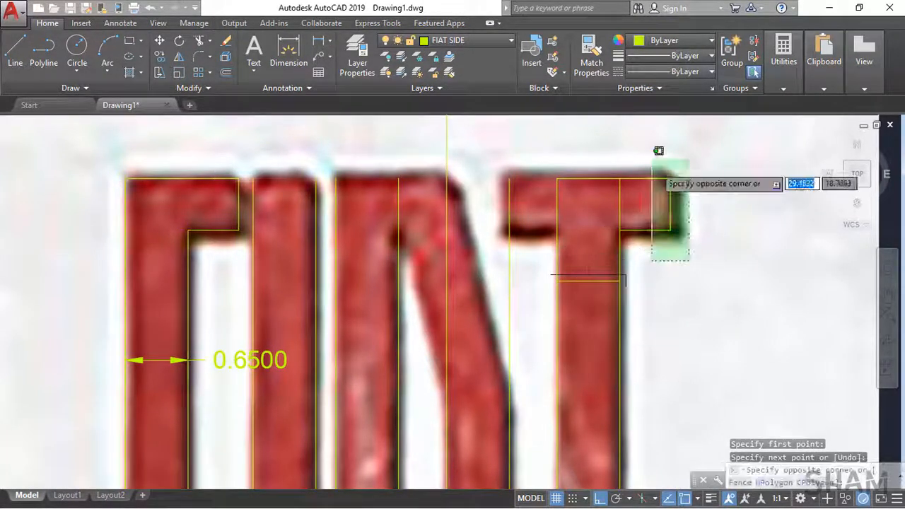
left_click(659, 150)
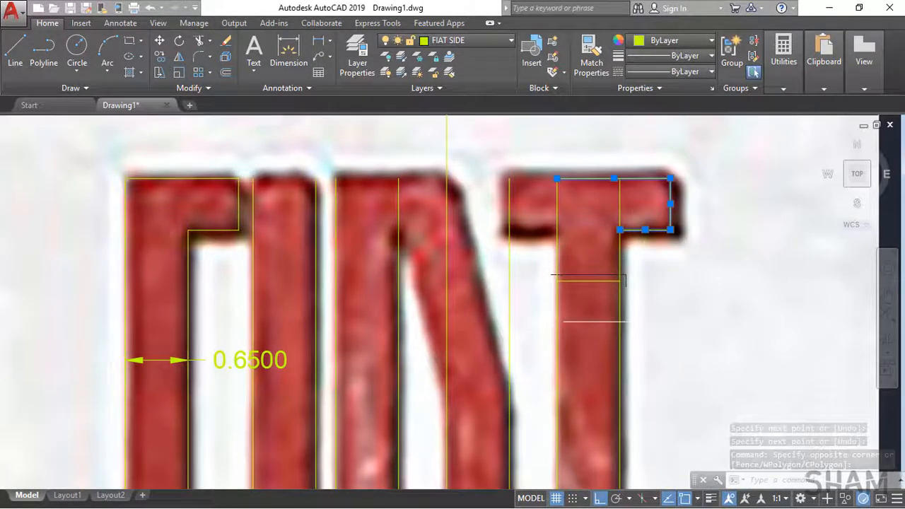
type("mi")
key("space")
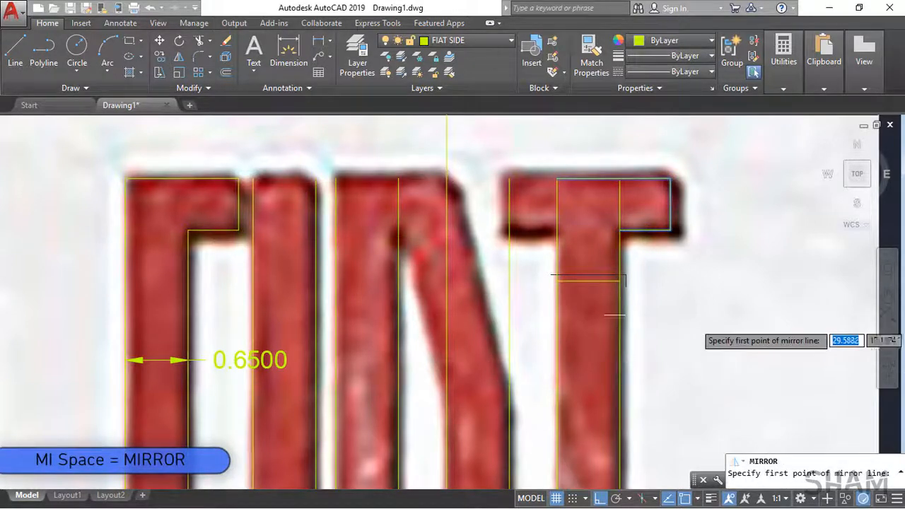
left_click(588, 281)
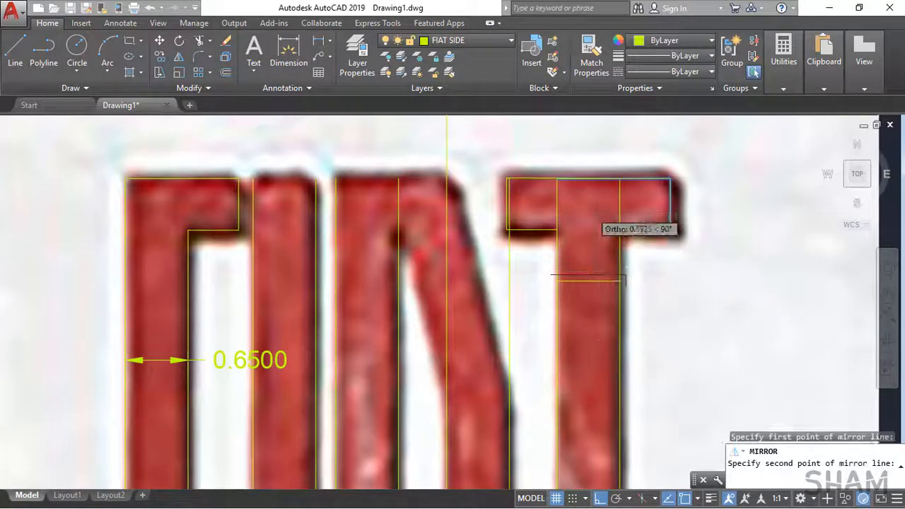
left_click(591, 211)
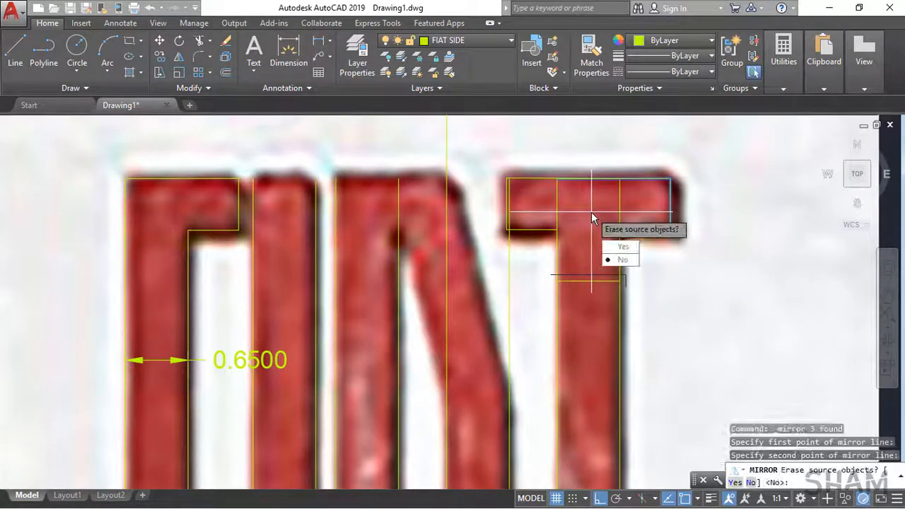
left_click(622, 260)
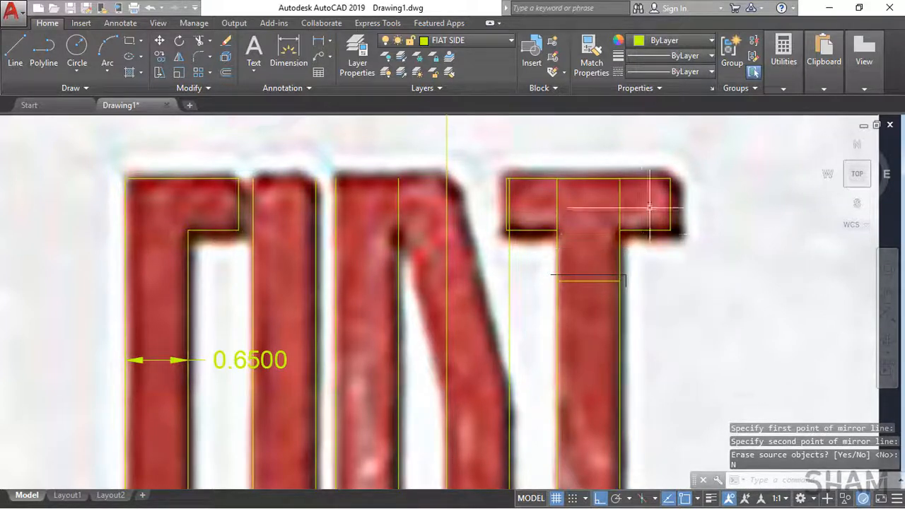
Step: Erase the overlapping top line of the T's right arm and chamfer the remaining top line to the arm's right end line
left_click(654, 178)
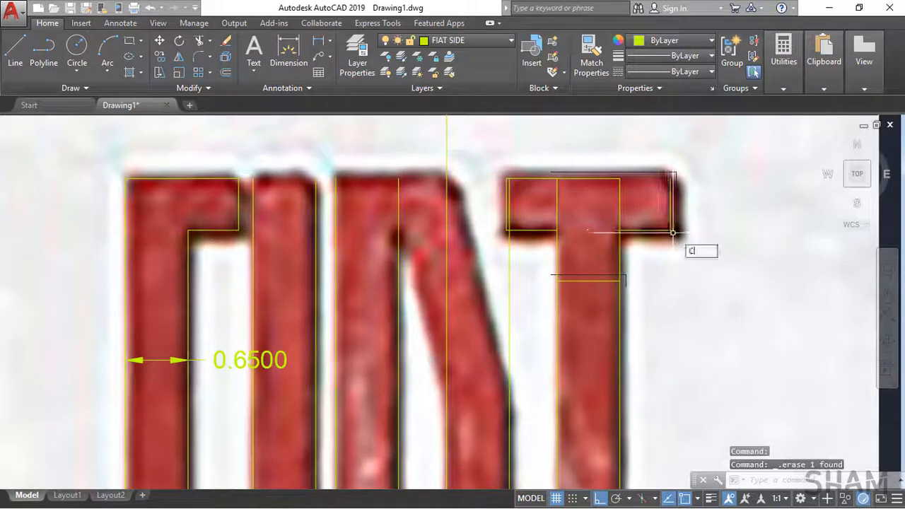
left_click(669, 183)
left_click(606, 178)
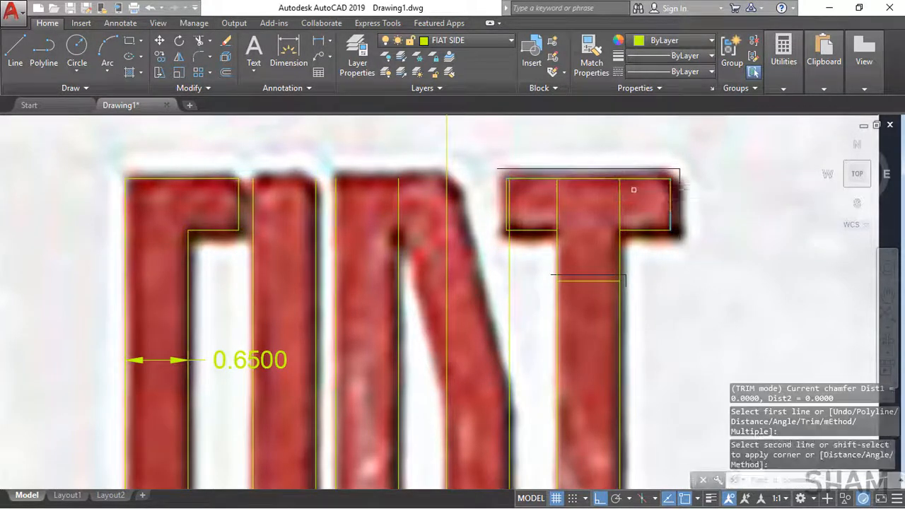
Step: Chamfer the T's two stem edges with the undersides of its right and left arms to form sharp corners
key("space")
type("CHA")
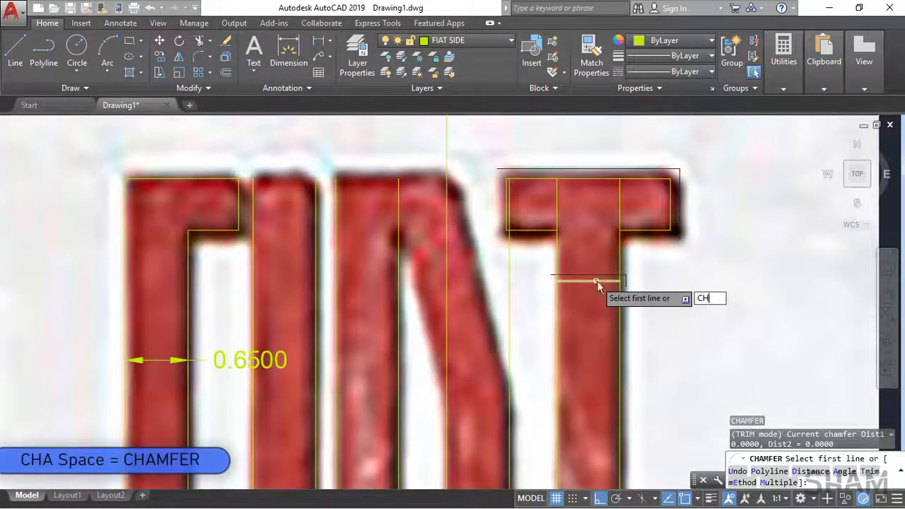
key("space")
left_click(621, 239)
left_click(628, 230)
key("space")
left_click(557, 241)
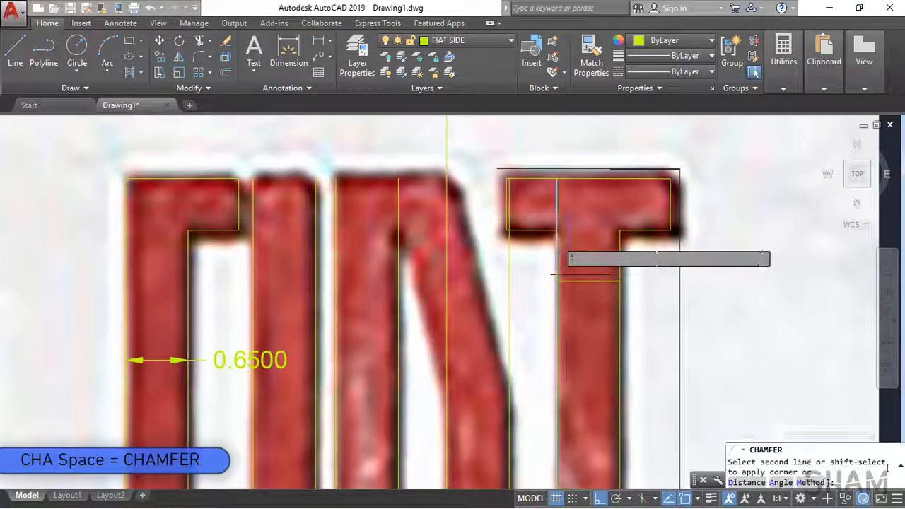
left_click(542, 230)
key("space")
key("Escape")
Step: Delete the horizontal helper line across the T's stem
left_click(607, 300)
left_click(599, 263)
key("Delete")
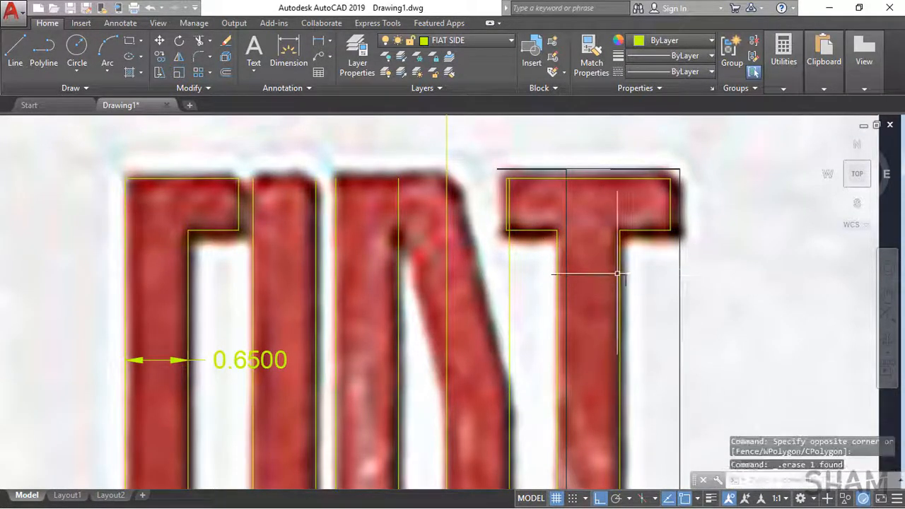
Step: With ortho off, draw the slanted outer edge of the A's right leg up to its top corner, about 2.28 units long
scroll(618, 273, "down", 2)
mouse_move(559, 244)
middle_mouse_down()
mouse_move(547, 214)
mouse_move(558, 193)
middle_mouse_up()
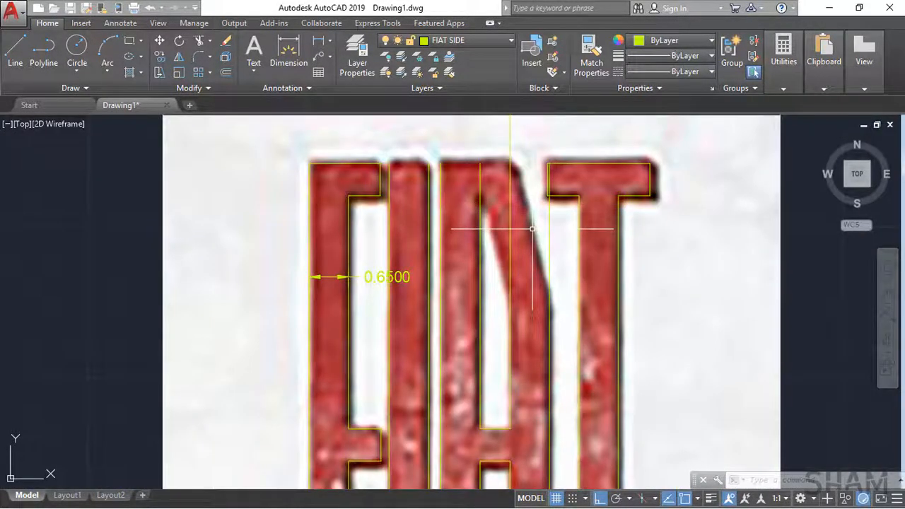
key("l")
key("space")
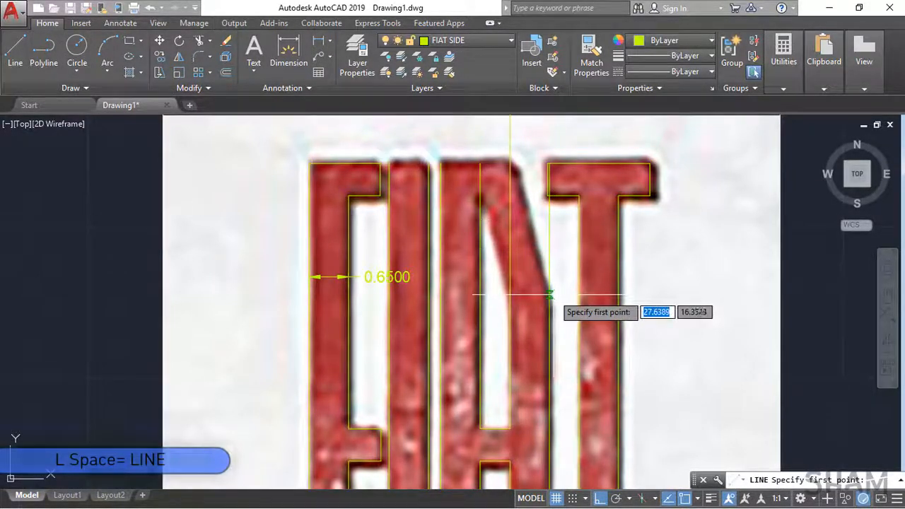
left_click(515, 292)
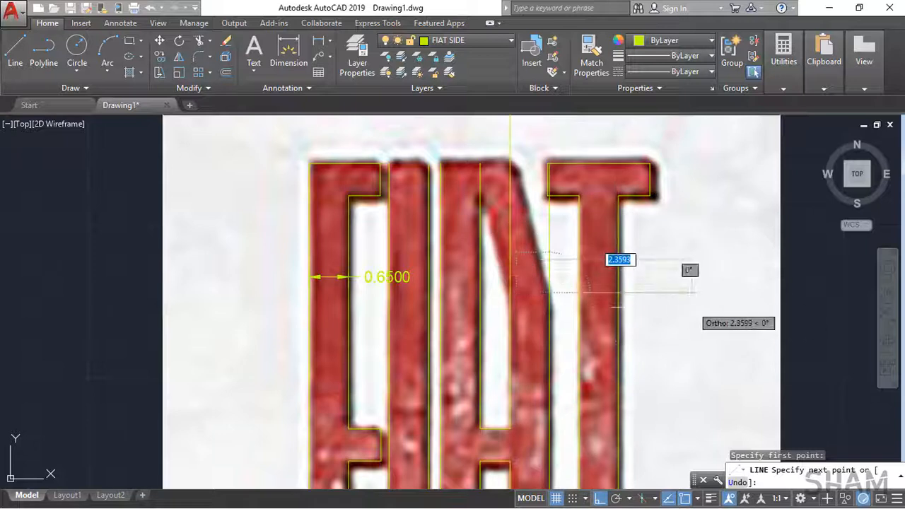
key("F8")
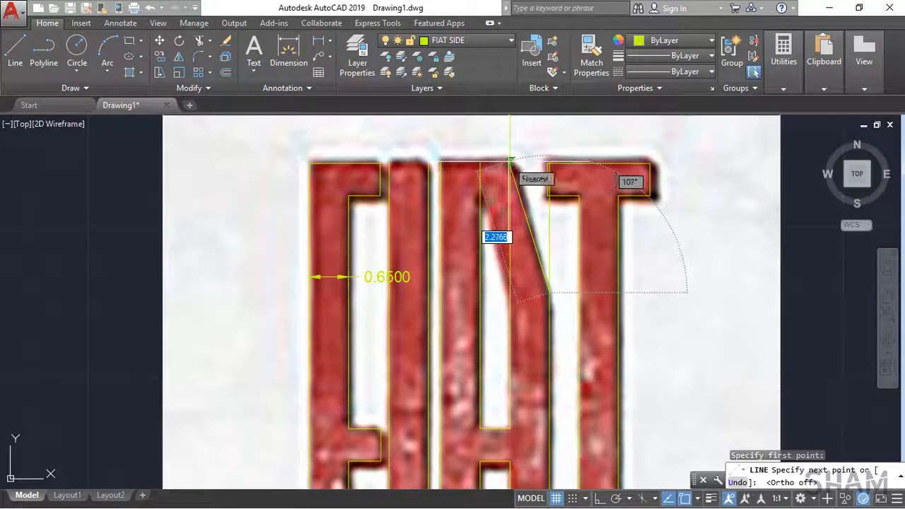
left_click(510, 161)
key("space")
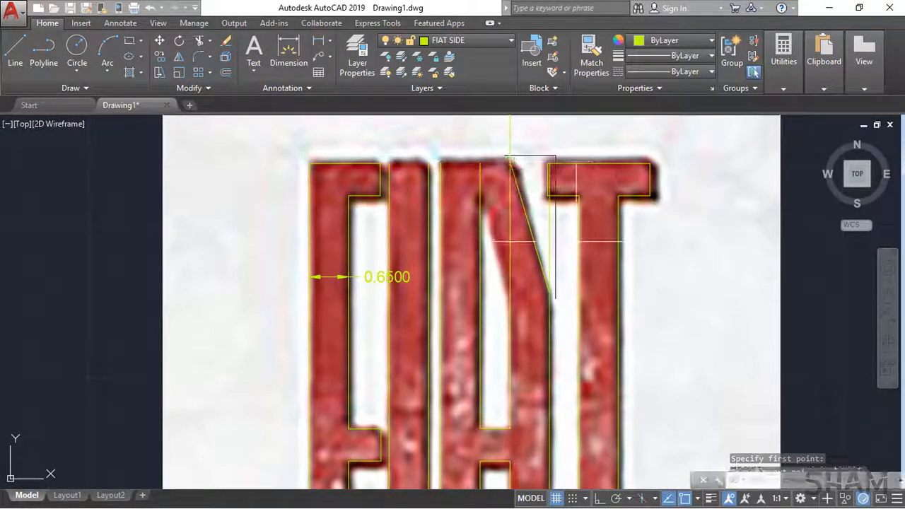
Step: Copy the slanted line to the inner edge of the A's right leg
scroll(533, 245, "up", 4)
left_click(559, 246)
left_click(517, 230)
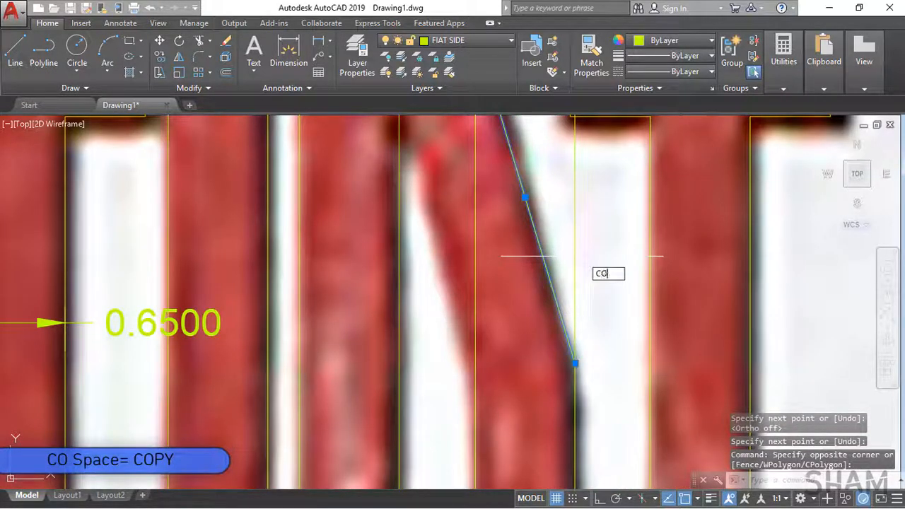
type("co")
key("space")
scroll(576, 256, "down", 4)
left_click(600, 351)
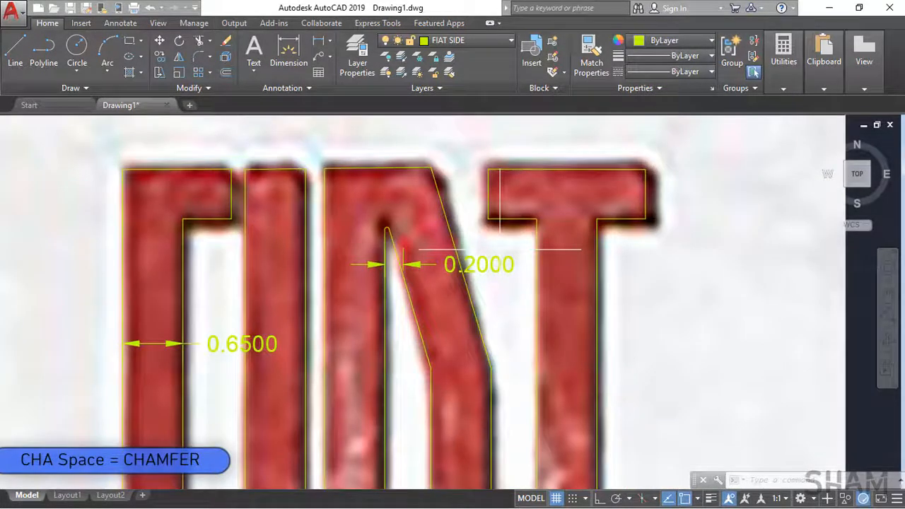
Step: Select the attached FIAT reference image and hide it
scroll(500, 249, "down", 8)
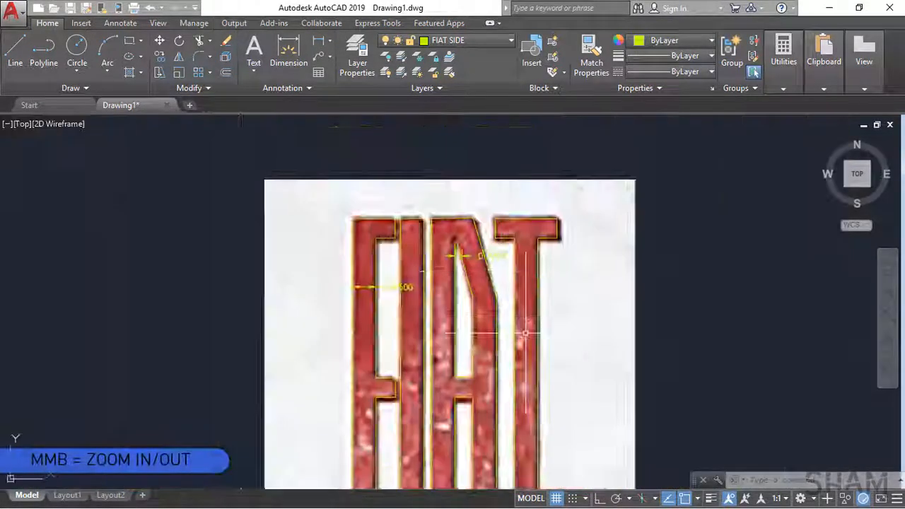
middle_click_drag(507, 341, 452, 275)
left_click(518, 310)
left_click(495, 300)
left_click(207, 51)
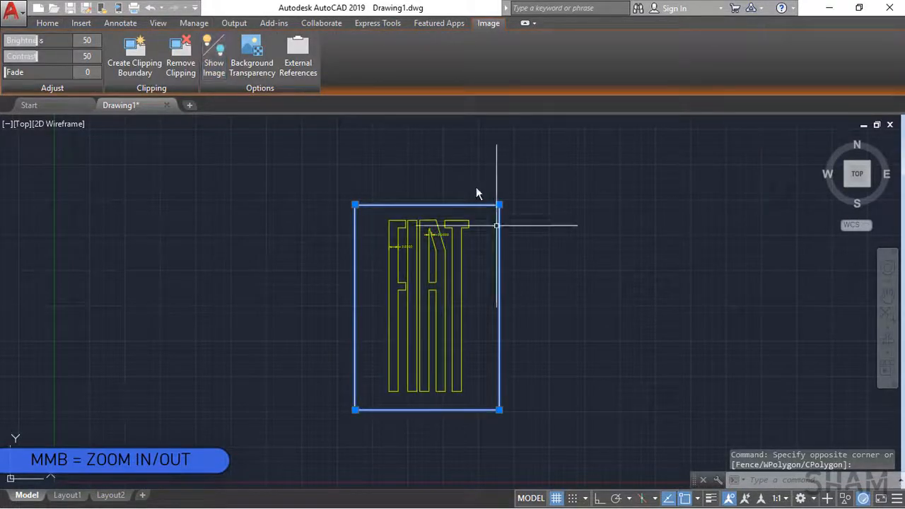
Step: Deselect the image frame and delete the dimensions on the F and A
scroll(400, 247, "up", 2)
key("Escape")
left_click(401, 247)
key("Delete")
Step: Move all the FIAT letter lines about 17 units horizontally to the right, clear of the image frame
left_click(381, 142)
left_click(546, 435)
type("M")
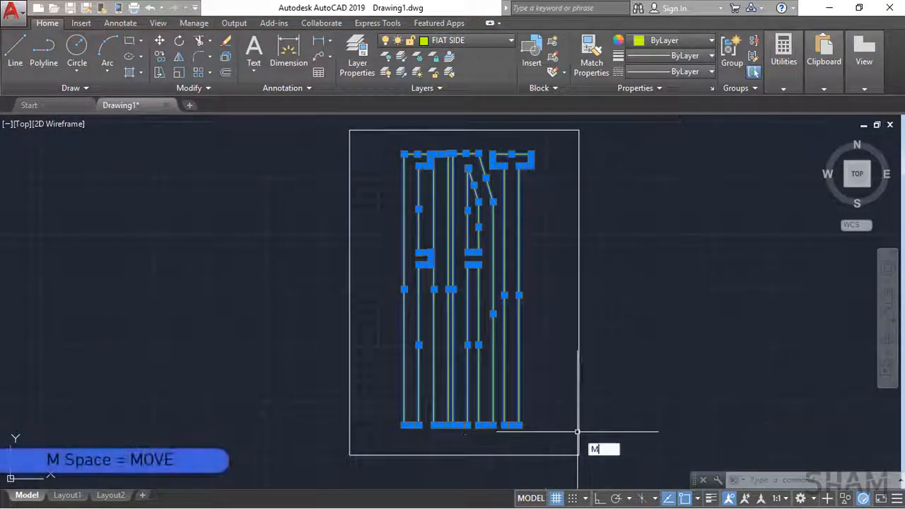
key("space")
left_click(515, 426)
mouse_move(552, 395)
middle_mouse_down()
mouse_move(509, 395)
mouse_move(558, 389)
middle_mouse_up()
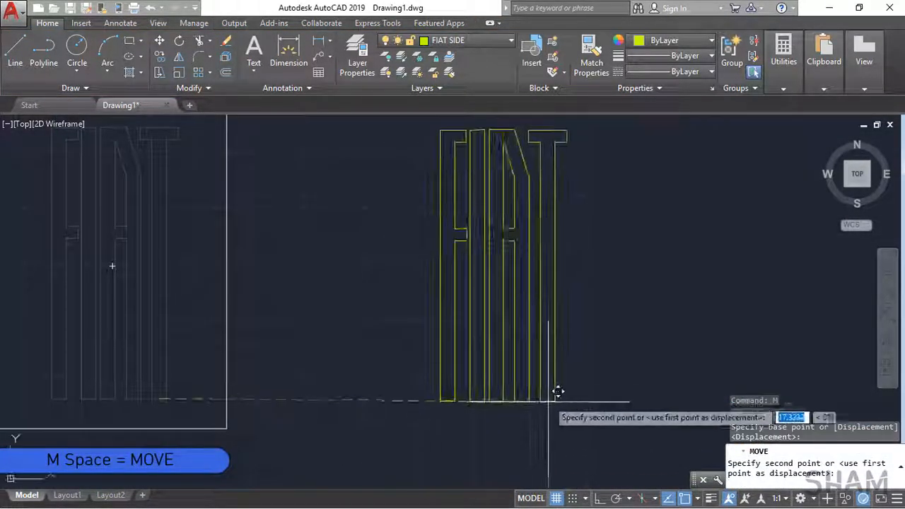
middle_click_drag(588, 299, 572, 313)
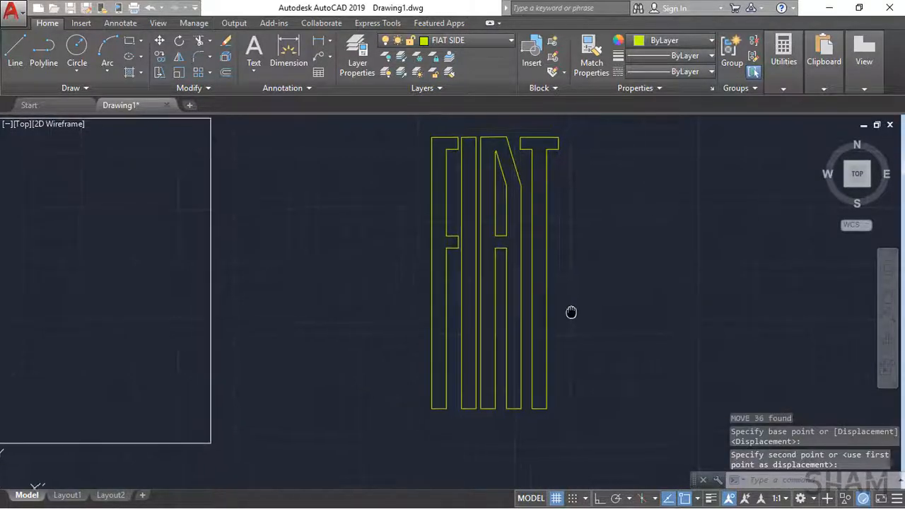
key("space")
key("Escape")
Step: Fillet the two upper corners of the F's top arm with the current radius
scroll(456, 147, "up", 6)
middle_click_drag(455, 148, 351, 291)
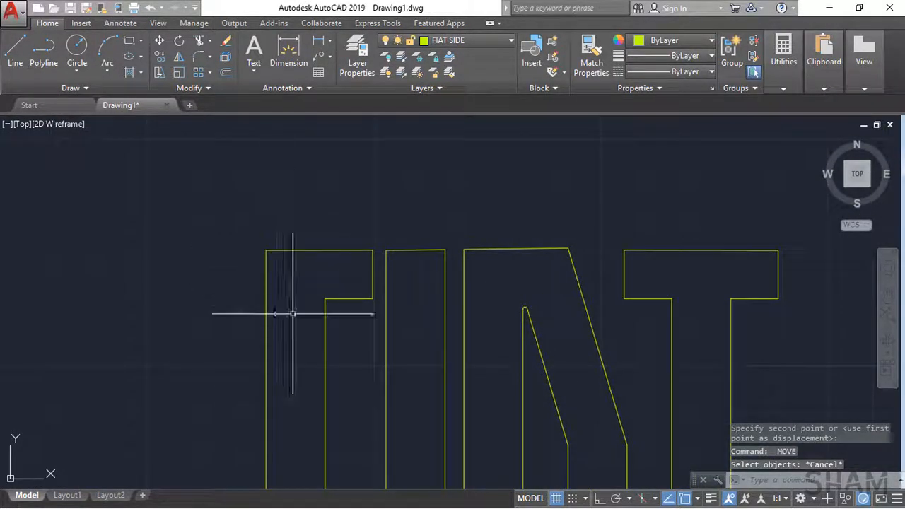
left_click(208, 56)
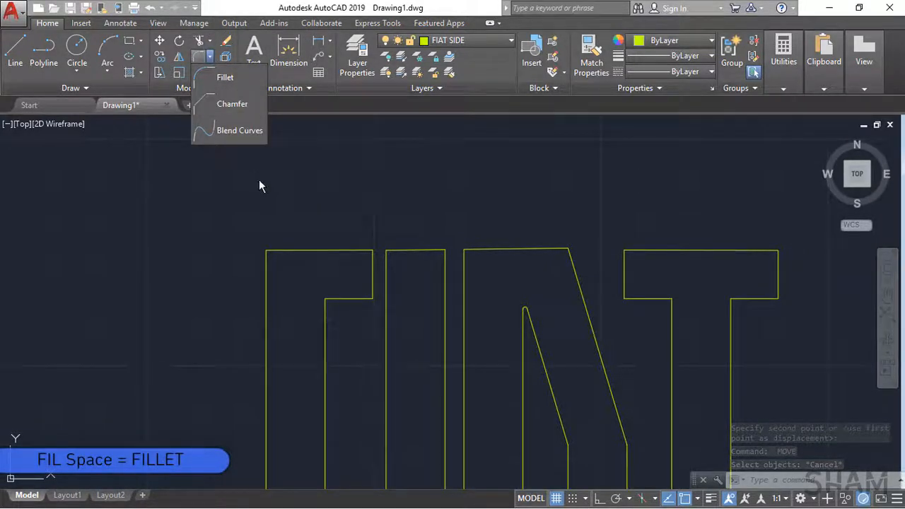
left_click(229, 79)
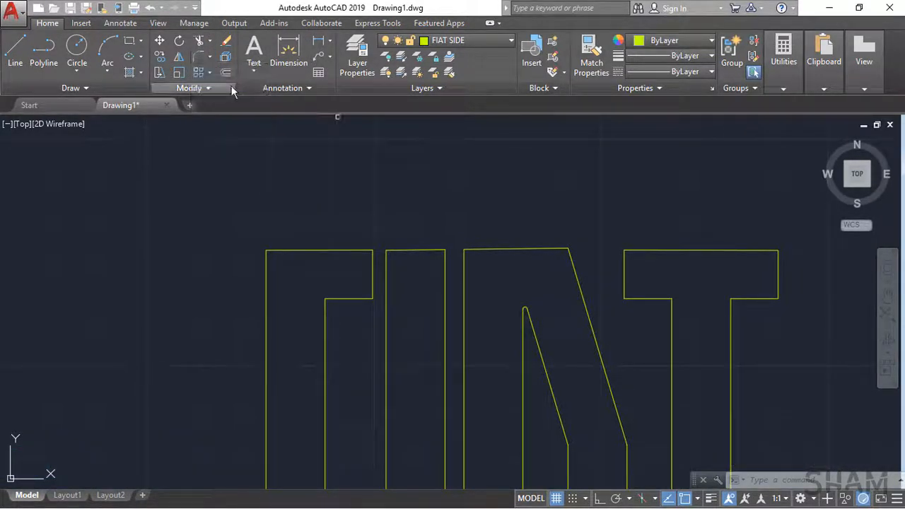
scroll(277, 269, "up", 3)
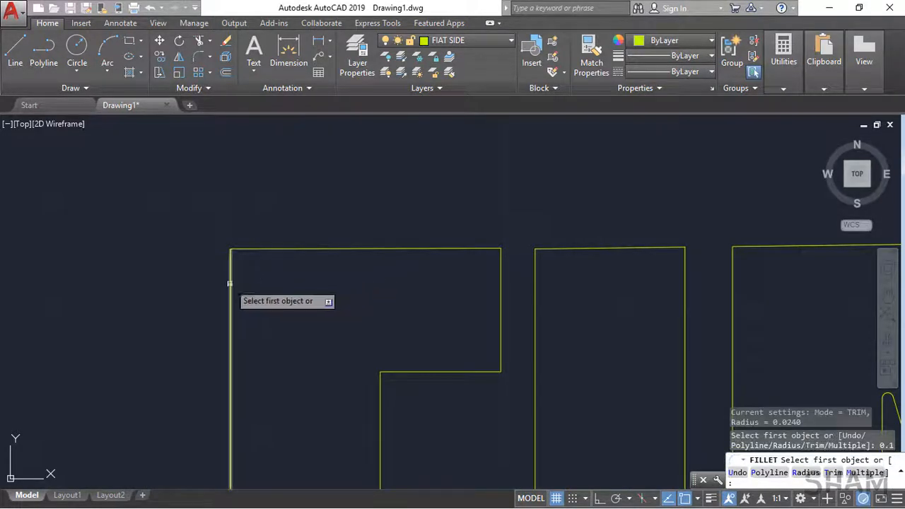
left_click(229, 283)
left_click(283, 249)
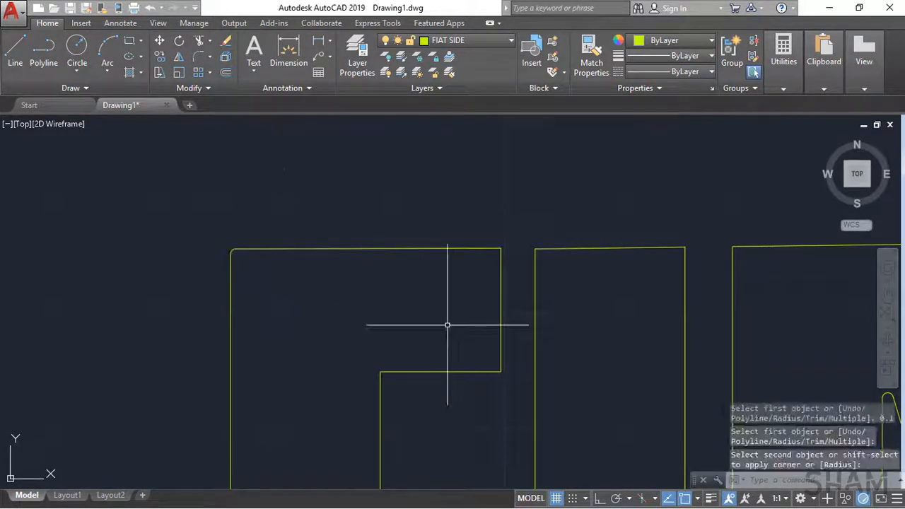
left_click(471, 249)
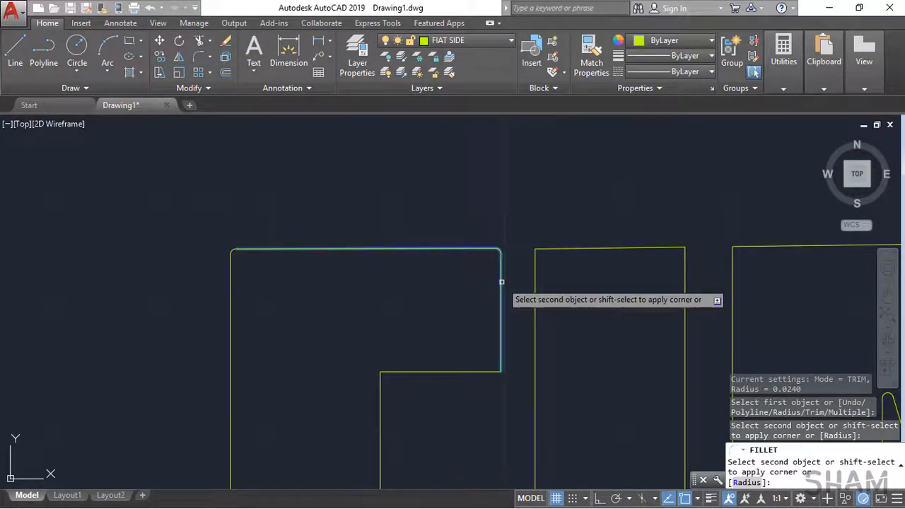
left_click(499, 280)
Step: Fillet the lower outer corner of the F's top arm and the inner corner where the arm meets the stem
key("Return")
left_click(499, 349)
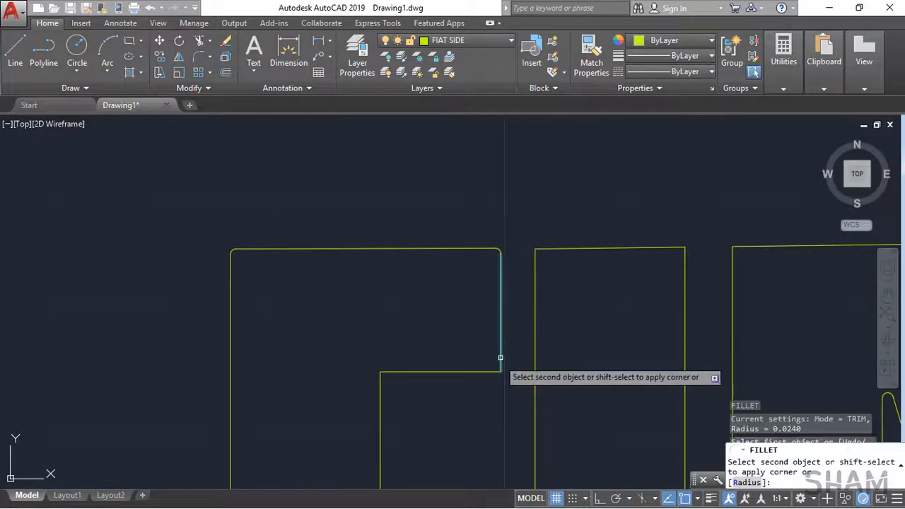
left_click(491, 370)
key("Return")
left_click(380, 391)
left_click(381, 391)
Step: Fillet both top corners of the letter I with the same radius
middle_click_drag(536, 267, 370, 281)
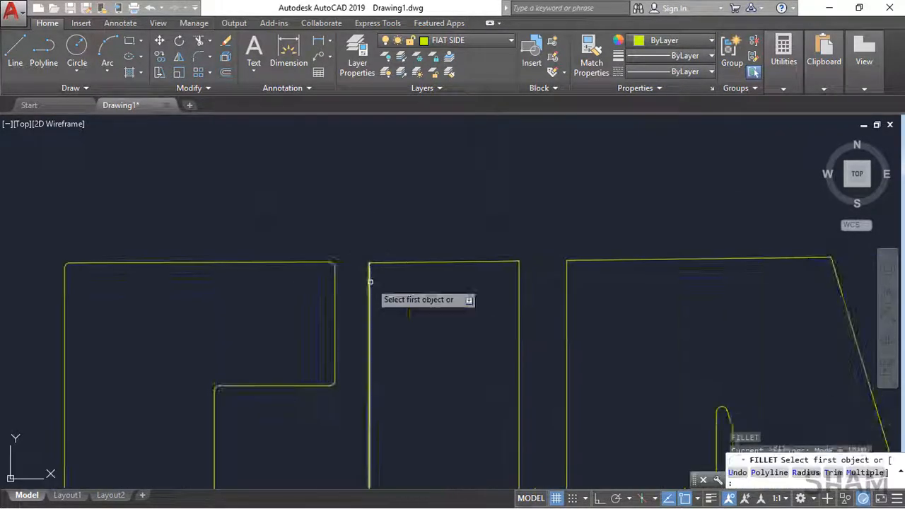
left_click(369, 281)
left_click(387, 262)
left_click(499, 262)
left_click(520, 282)
Step: Fillet both outer top corners of the letter A, including the one joining the slanted edge
middle_click_drag(561, 279, 384, 251)
left_click(387, 253)
left_click(406, 233)
left_click(628, 229)
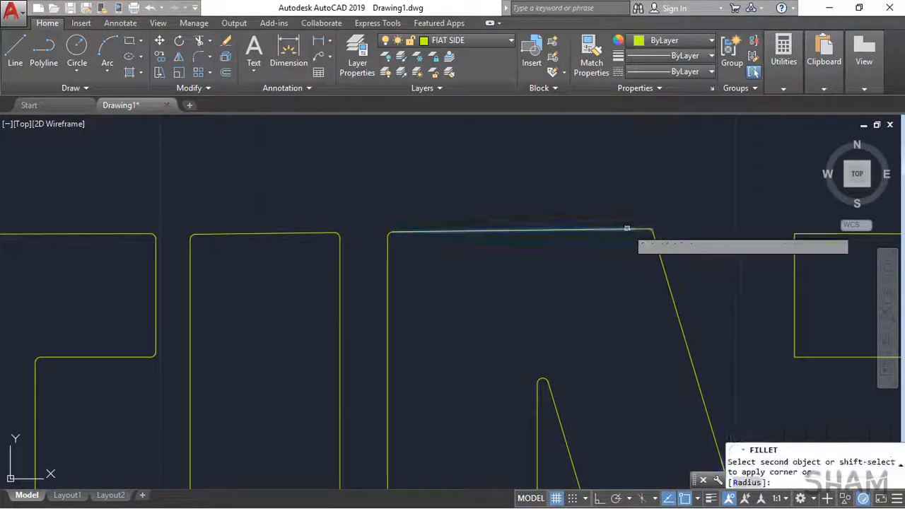
left_click(658, 248)
Step: Fillet the two left corners of the T's crossbar and the left inner corner at its stem
middle_click_drag(788, 289, 525, 287)
left_click(531, 249)
left_click(545, 232)
left_click(532, 315)
left_click(550, 355)
left_click(631, 355)
left_click(653, 371)
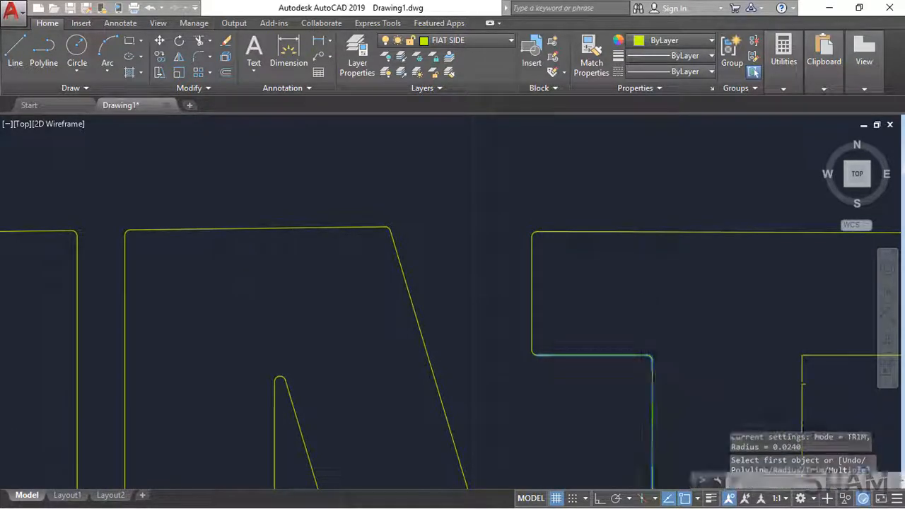
Step: Fillet the right inner corner at the T's stem and the two right corners of its crossbar
middle_click_drag(803, 366, 480, 374)
scroll(480, 373, "up", 2)
left_click(479, 373)
left_click(510, 355)
key("Return")
left_click(509, 355)
left_click(671, 323)
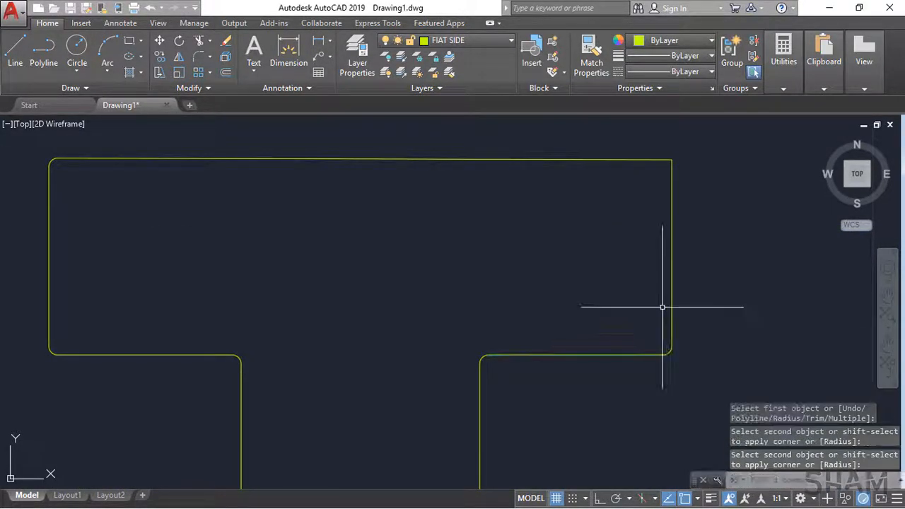
key("Return")
left_click(672, 177)
left_click(652, 160)
Step: Fillet the two outer corners of the F's middle arm and the two inner corners at its stem
scroll(537, 244, "down", 6)
middle_click_drag(443, 403, 450, 254)
scroll(199, 283, "up", 2)
key("Return")
left_click(193, 288)
left_click(214, 302)
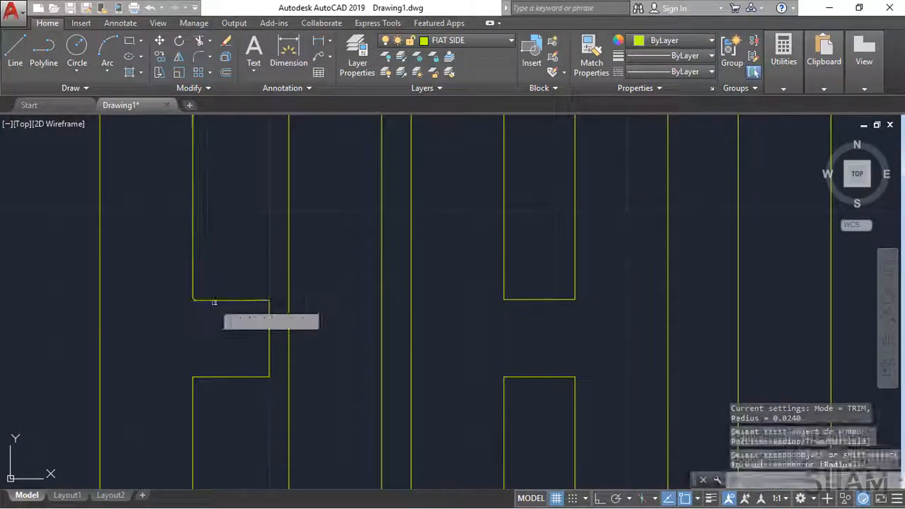
left_click(253, 300)
left_click(268, 316)
left_click(269, 362)
left_click(249, 376)
left_click(205, 377)
left_click(193, 391)
Step: Fillet the corners of the A's inner openings directly above and below its crossbar
left_click(504, 404)
left_click(515, 376)
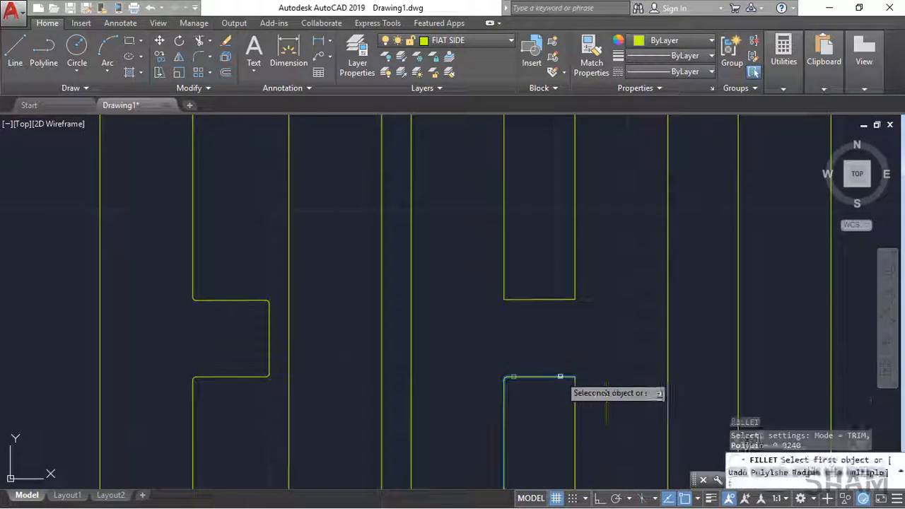
left_click(560, 376)
left_click(575, 391)
left_click(561, 299)
left_click(517, 300)
Step: Fillet both bottom corners of the F's stem
scroll(523, 297, "down", 4)
middle_click_drag(513, 378, 453, 138)
scroll(354, 409, "up", 6)
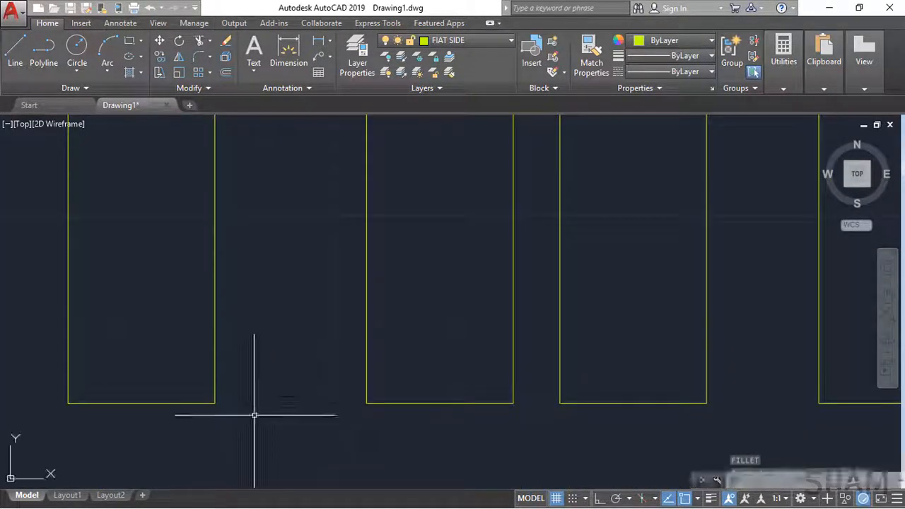
left_click(68, 378)
left_click(94, 402)
key("Return")
left_click(155, 403)
left_click(214, 374)
Step: Fillet both bottom corners of the letter I
key("Return")
left_click(367, 381)
left_click(388, 403)
key("Return")
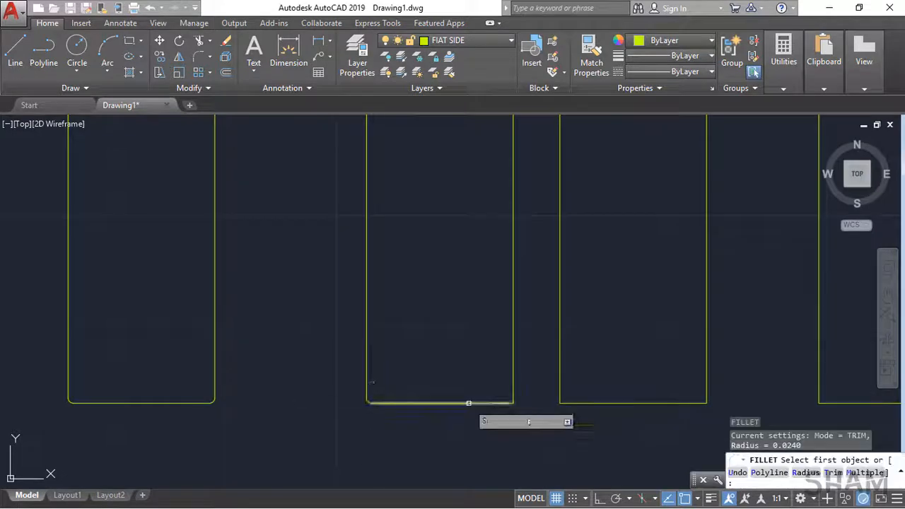
left_click(470, 403)
left_click(513, 361)
Step: Fillet both bottom corners of the A's left leg
left_click(561, 371)
left_click(580, 403)
left_click(667, 403)
left_click(707, 355)
Step: Fillet both bottom corners of the A's right leg
middle_click_drag(820, 361, 337, 366)
left_click(337, 365)
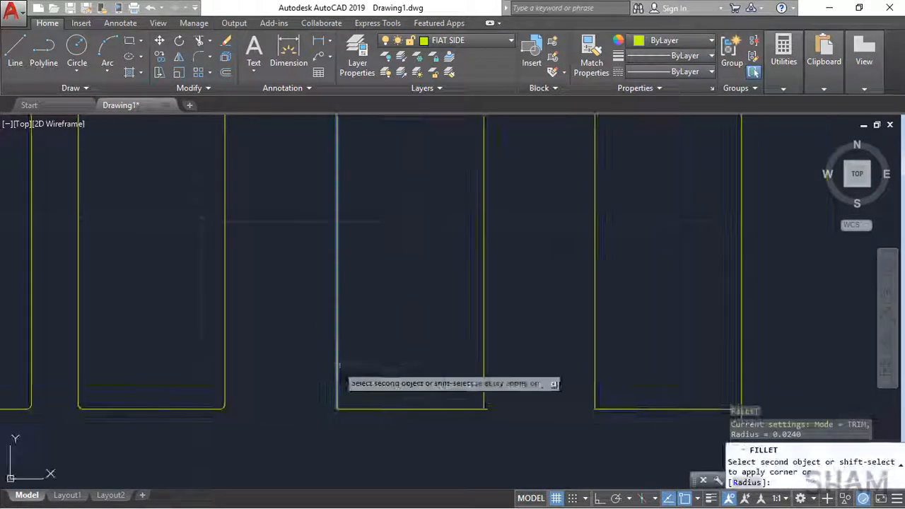
left_click(362, 409)
left_click(457, 408)
left_click(483, 385)
Step: Fillet both bottom corners of the T's stem and end the Fillet command
middle_click_drag(594, 383, 372, 402)
left_click(373, 401)
left_click(460, 427)
left_click(519, 384)
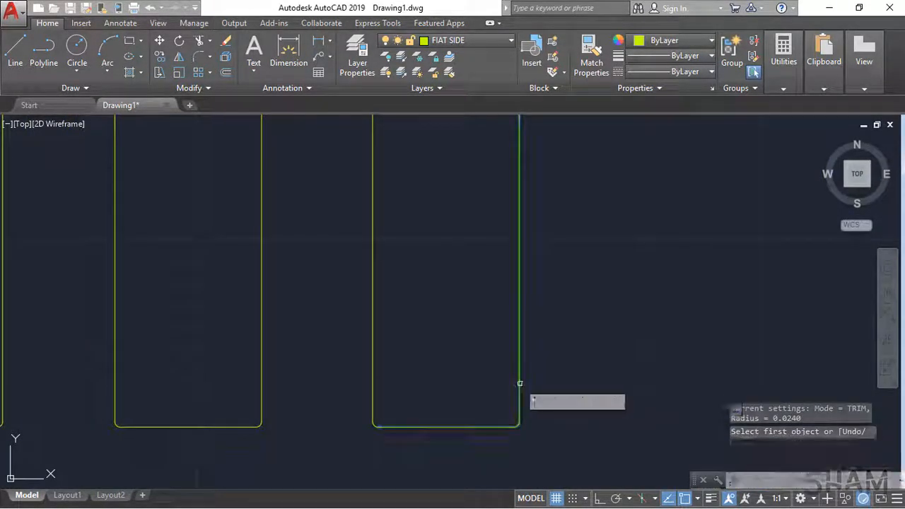
key("Return")
scroll(519, 383, "down", 7)
middle_click_drag(475, 347, 461, 413)
middle_click_drag(436, 303, 441, 333)
key("Escape")
Step: Select all the FIAT lettering without the image frame and copy it to the clipboard
scroll(434, 289, "down", 5)
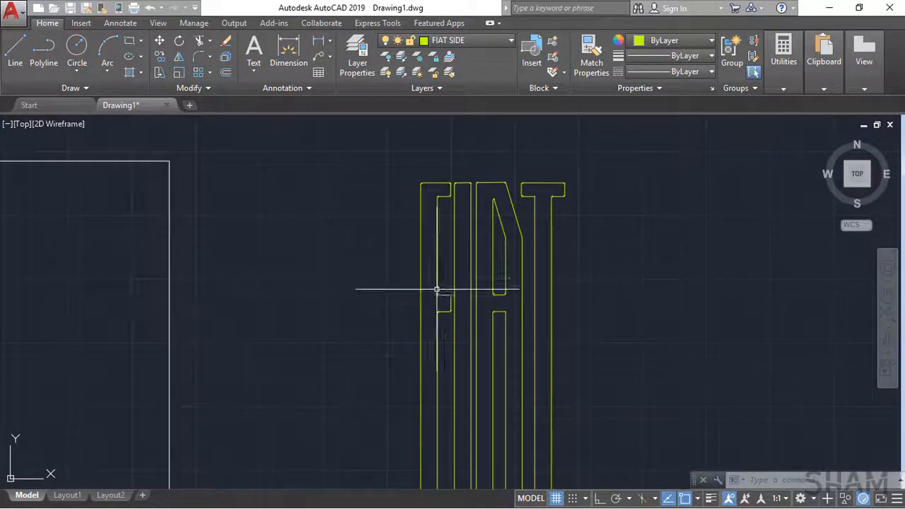
left_click(399, 210)
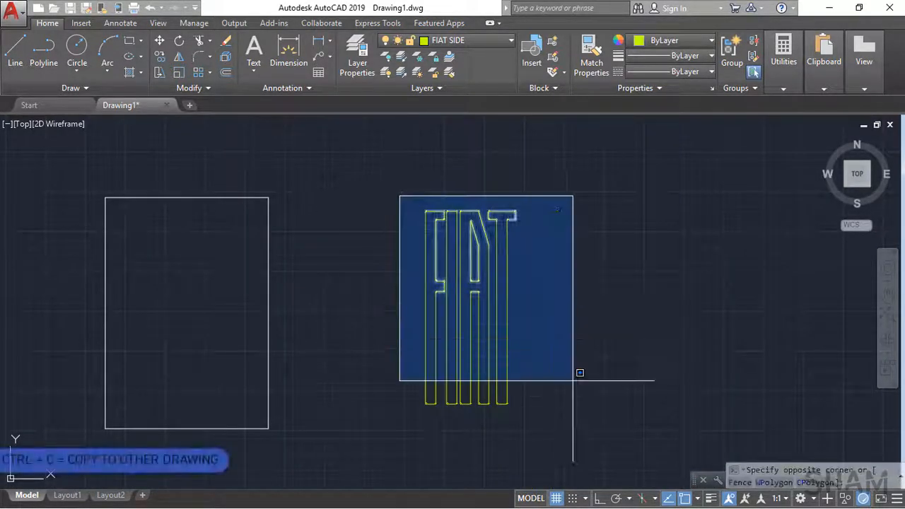
left_click(610, 427)
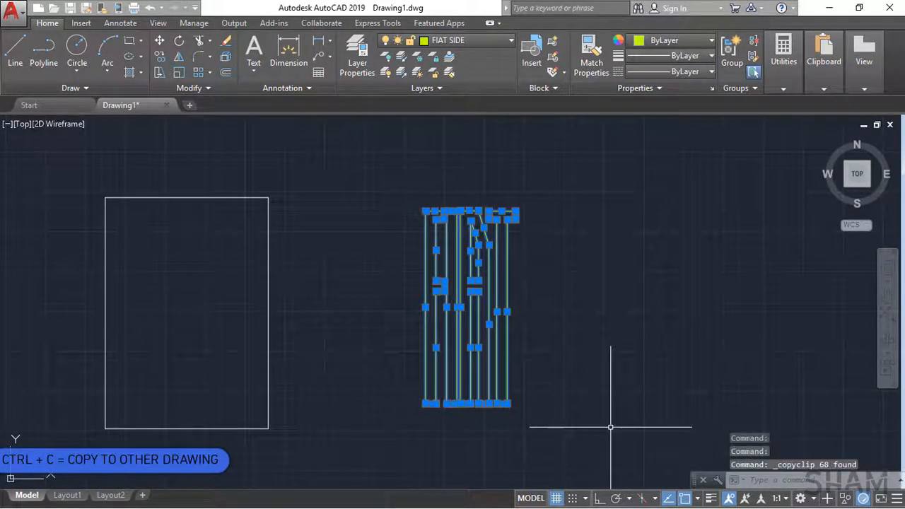
Step: Open the recent drawing FIAT TAGLIERO and bring its signage lettering into view
left_click(22, 105)
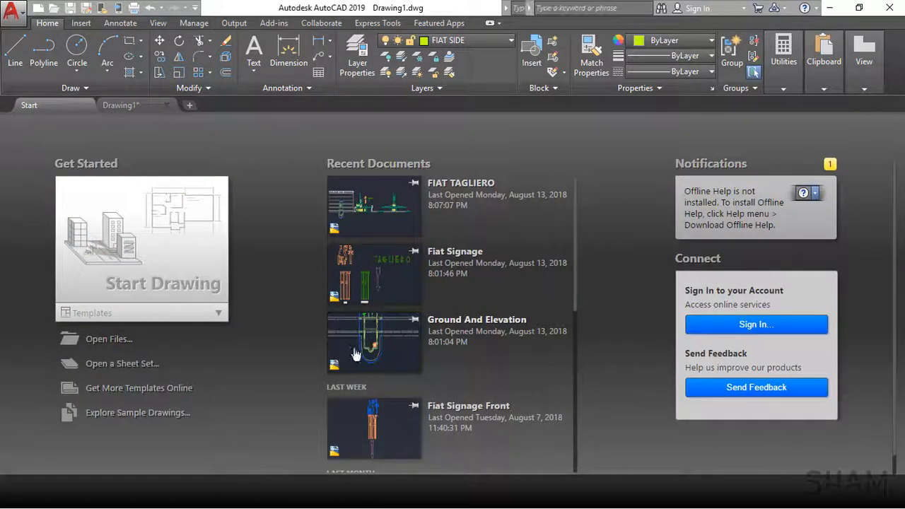
left_click(386, 288)
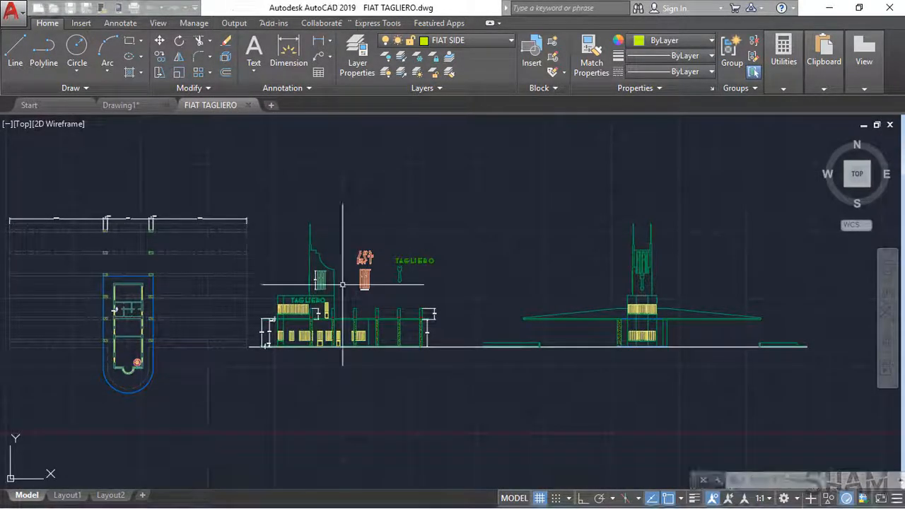
scroll(345, 287, "up", 8)
mouse_move(488, 319)
middle_mouse_down()
mouse_move(388, 435)
mouse_move(384, 455)
middle_mouse_up()
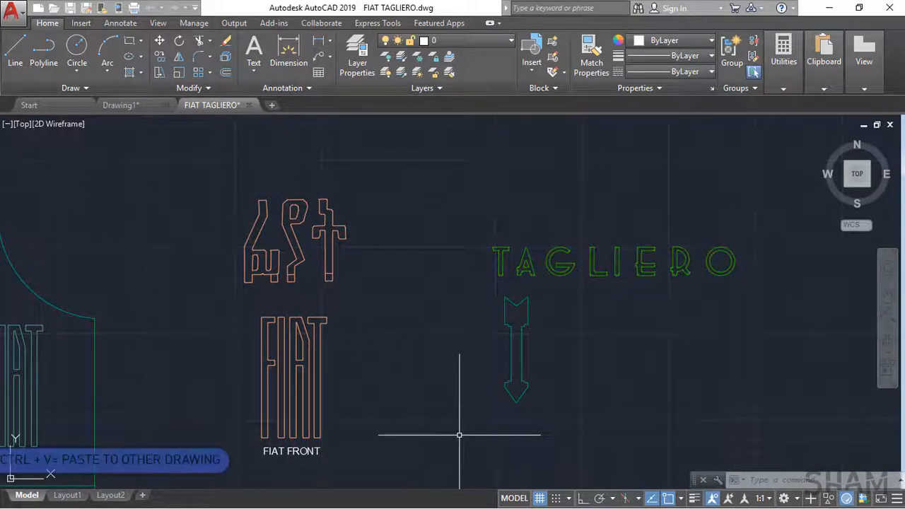
Step: Paste the copied FIAT lettering into the empty area to the right of the TAGLIERO text
key("ctrl+v")
scroll(460, 433, "down", 3)
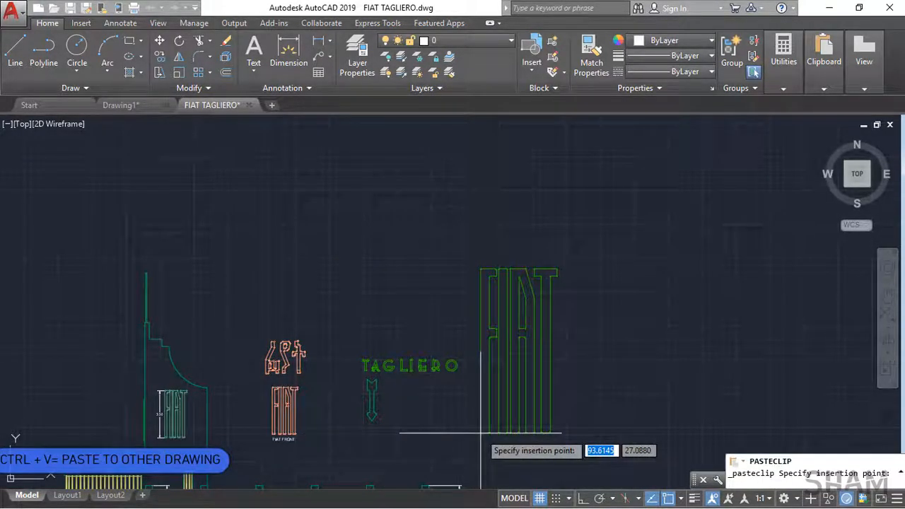
left_click(482, 432)
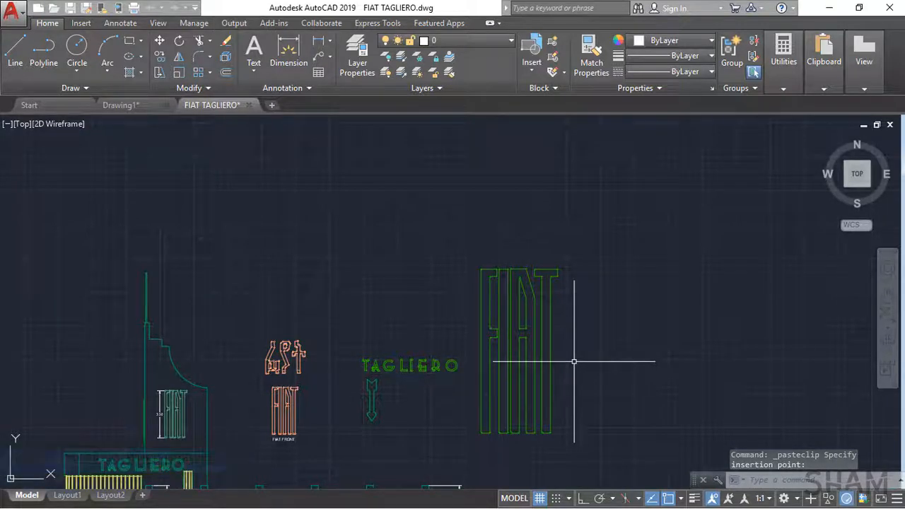
Step: Start scaling the entire pasted FIAT lettering, with the midpoint of the F's bottom edge as base point
scroll(283, 424, "up", 5)
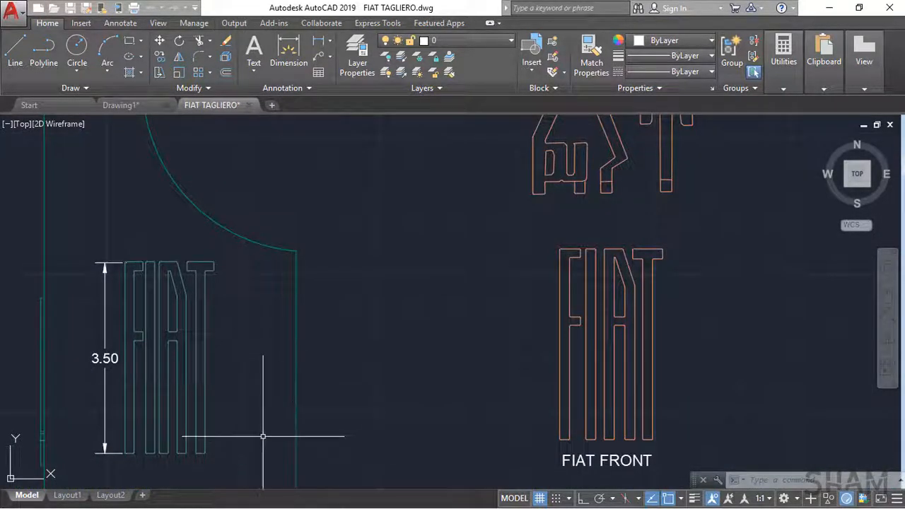
scroll(263, 437, "down", 4)
middle_click_drag(488, 405, 214, 408)
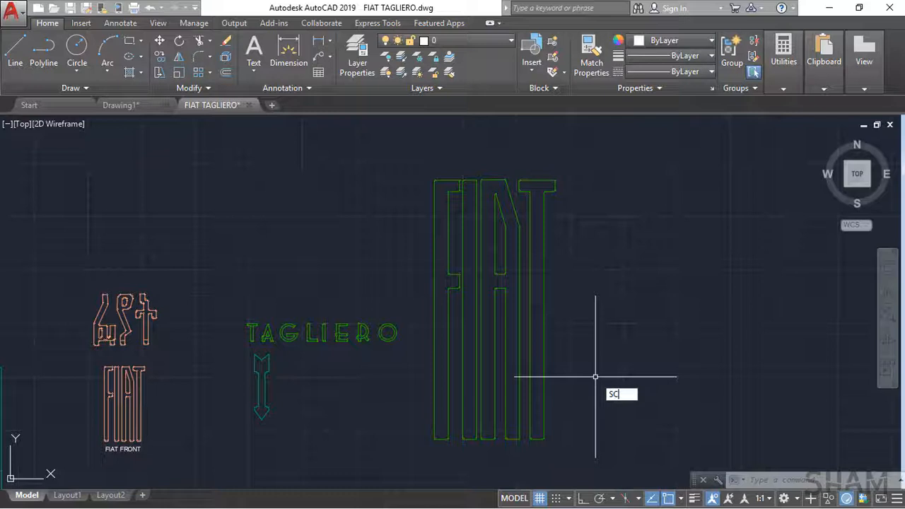
key("space")
left_click(574, 482)
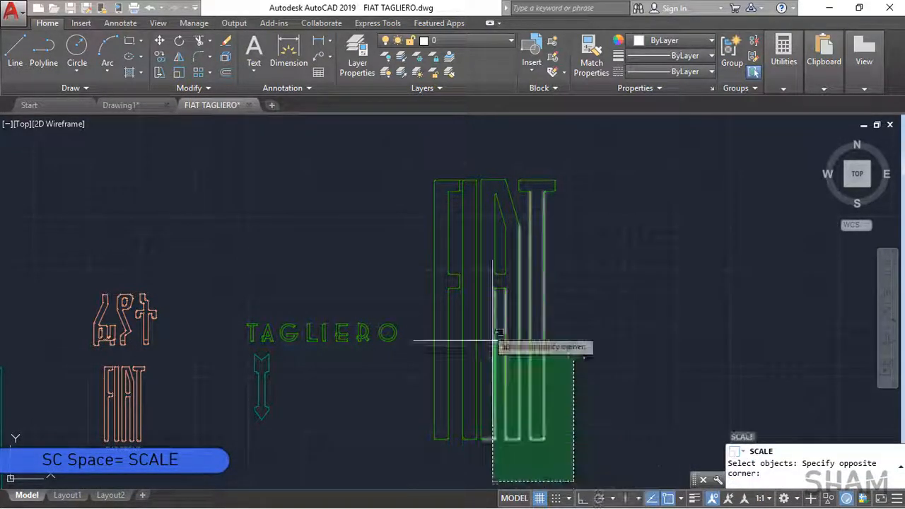
left_click(432, 153)
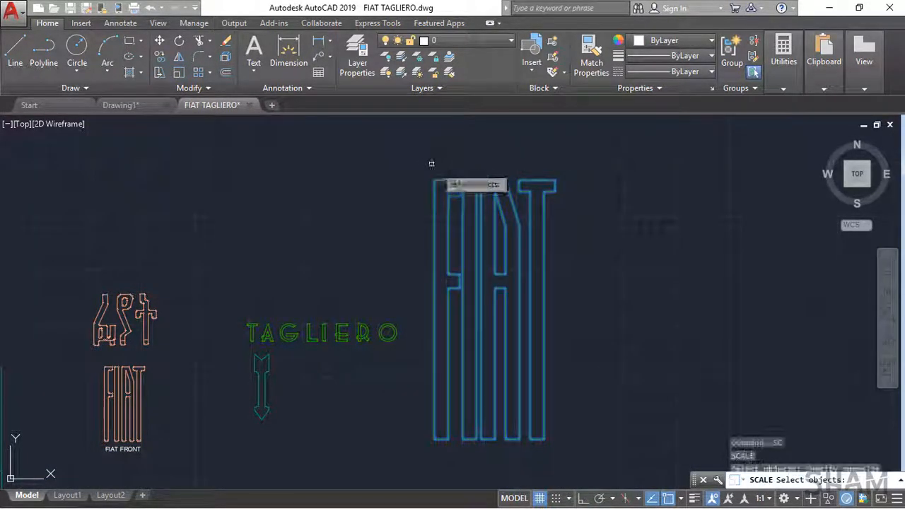
key("Return")
scroll(440, 283, "up", 3)
scroll(440, 337, "down", 3)
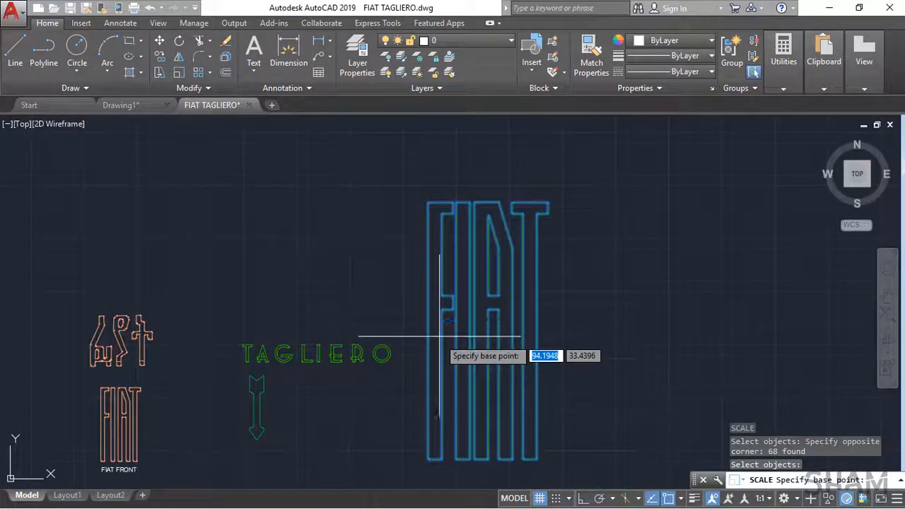
left_click(435, 460)
Step: Use the Reference option and define the reference length from the midpoint of the F's bottom edge to the midpoint of its top edge
scroll(464, 400, "down", 6)
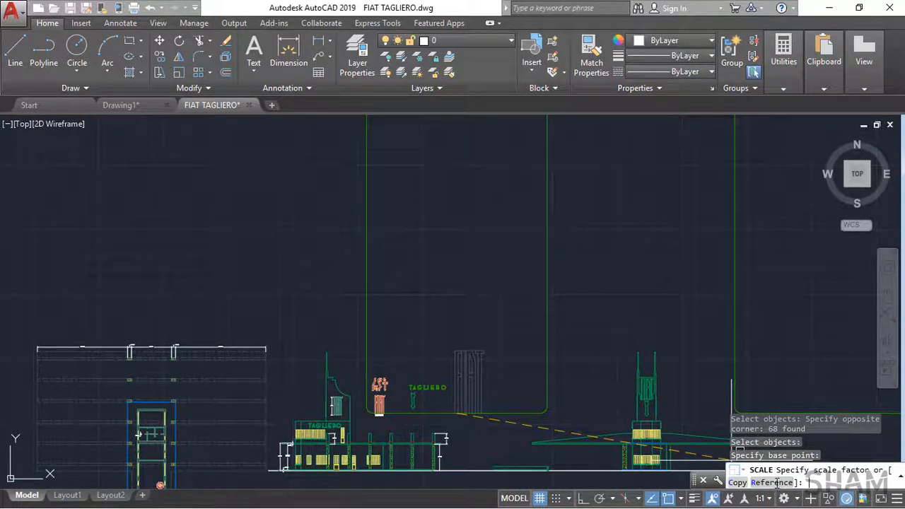
left_click(773, 482)
scroll(455, 401, "up", 4)
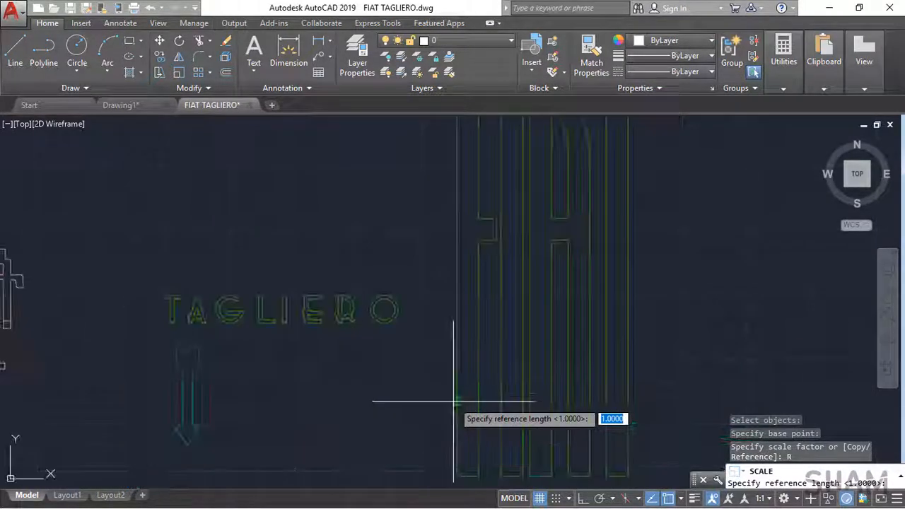
middle_click_drag(486, 440, 474, 371)
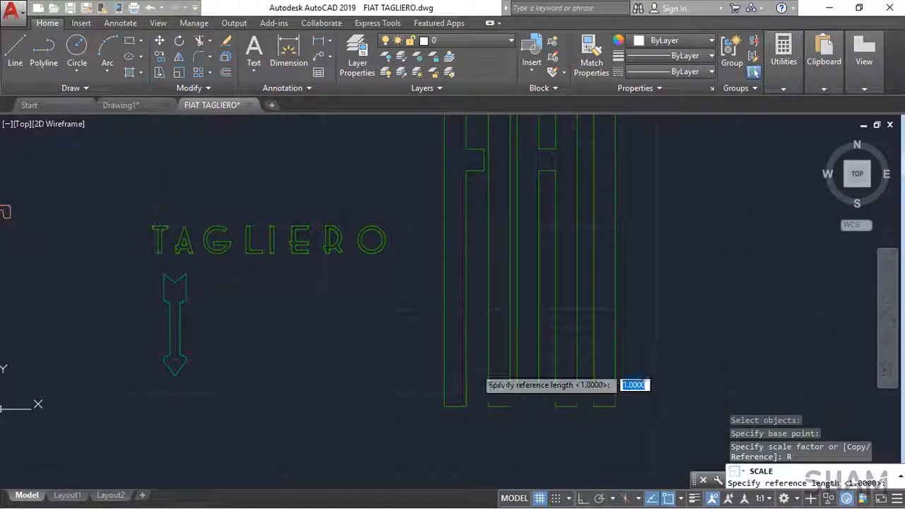
left_click(455, 406)
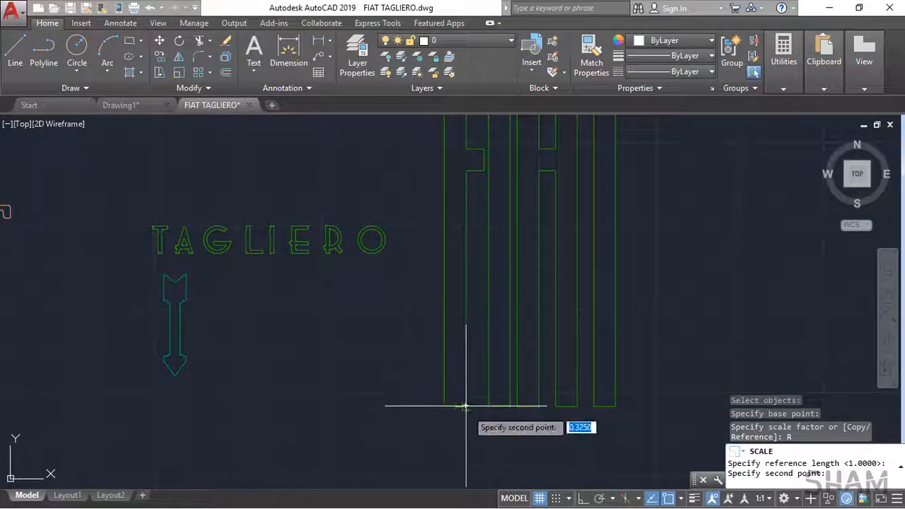
scroll(460, 333, "down", 3)
scroll(464, 243, "up", 5)
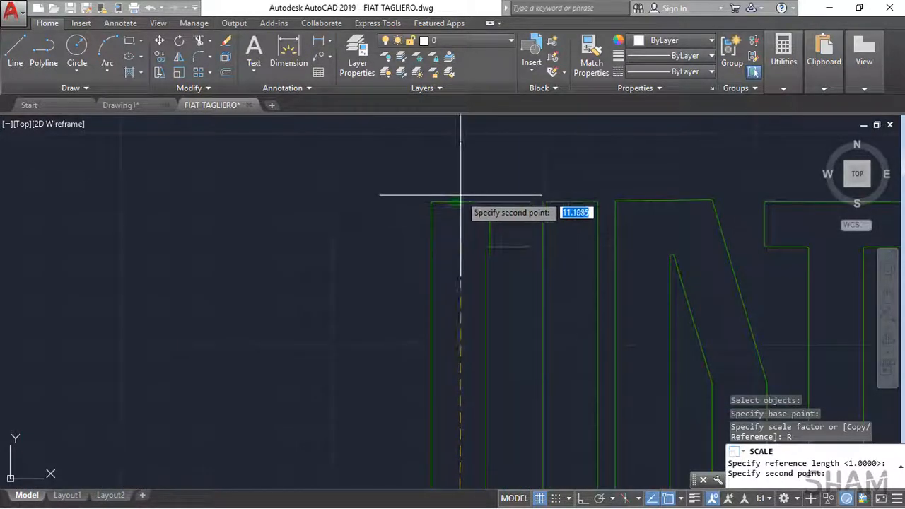
left_click(455, 205)
Step: Set the new length of the FIAT lettering to 3.5 to complete the scaling by reference
scroll(455, 205, "down", 4)
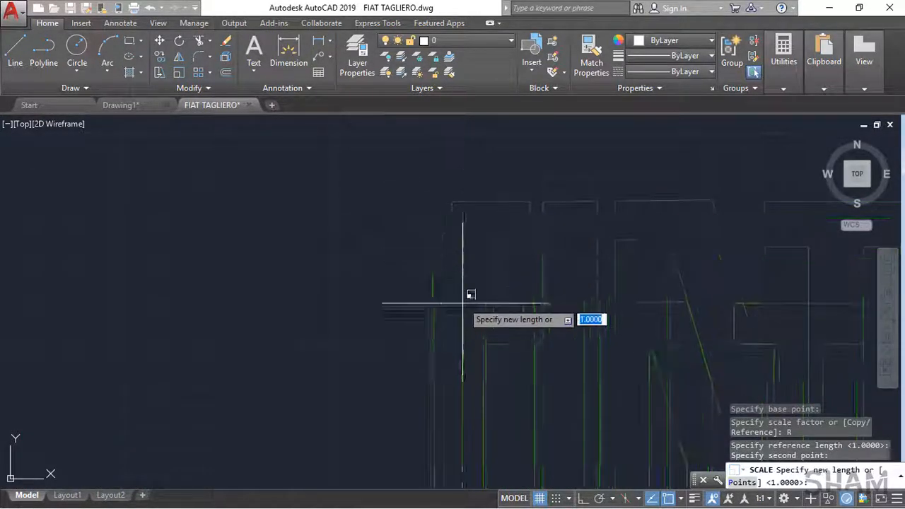
scroll(511, 241, "up", 2)
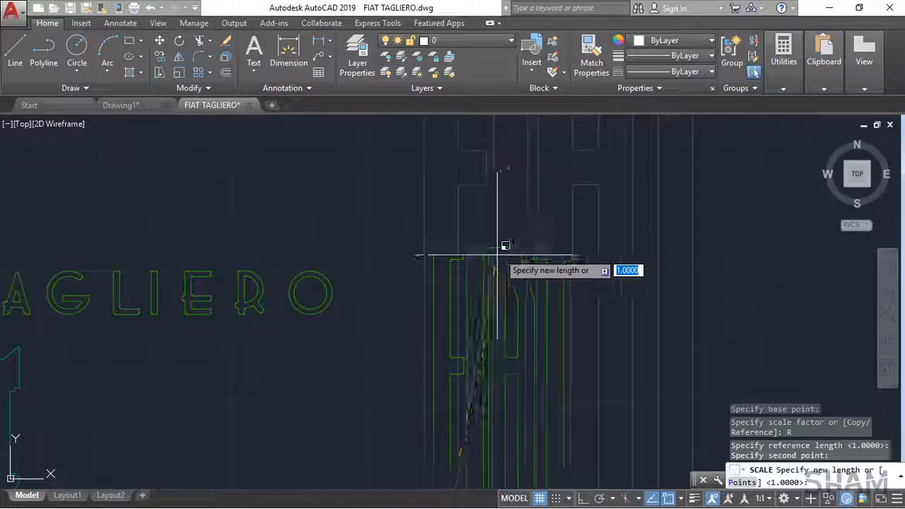
middle_click_drag(493, 260, 513, 148)
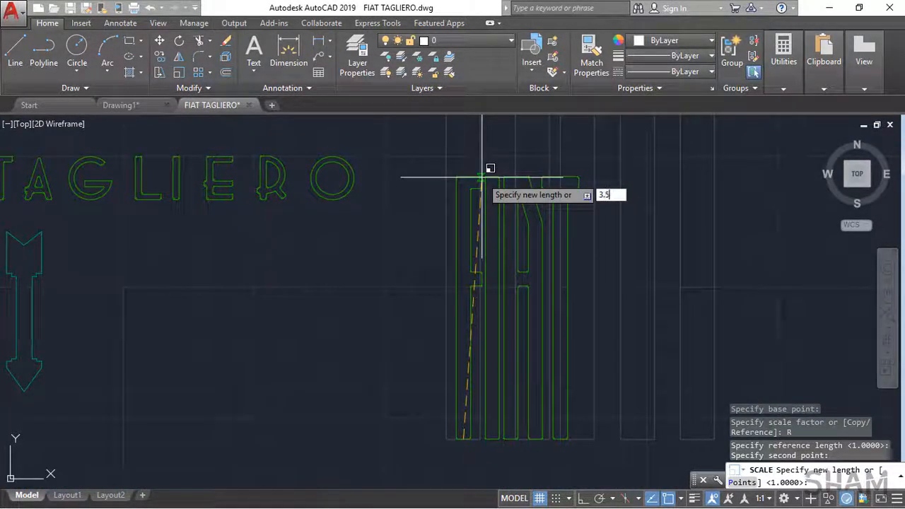
key("Return")
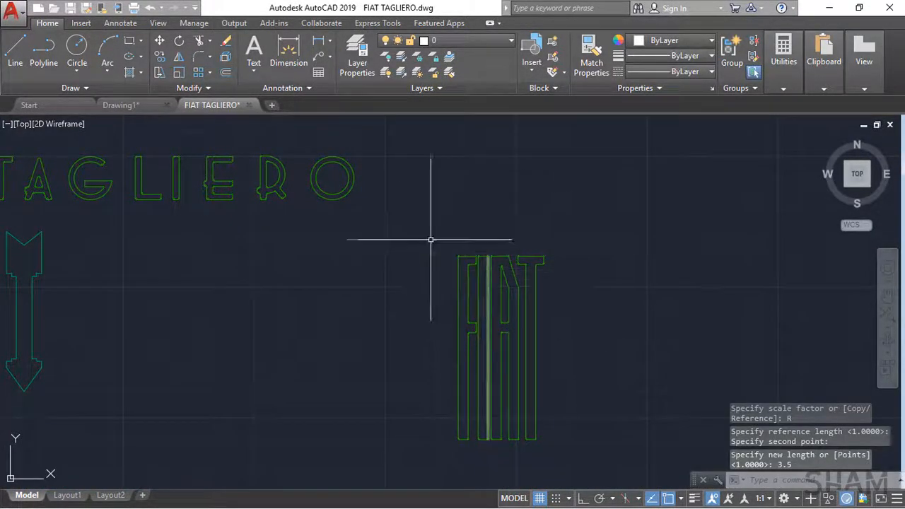
Step: Move the entire scaled FIAT lettering into the space between the FIAT FRONT lettering and the arrow
left_click(431, 239)
left_click(630, 468)
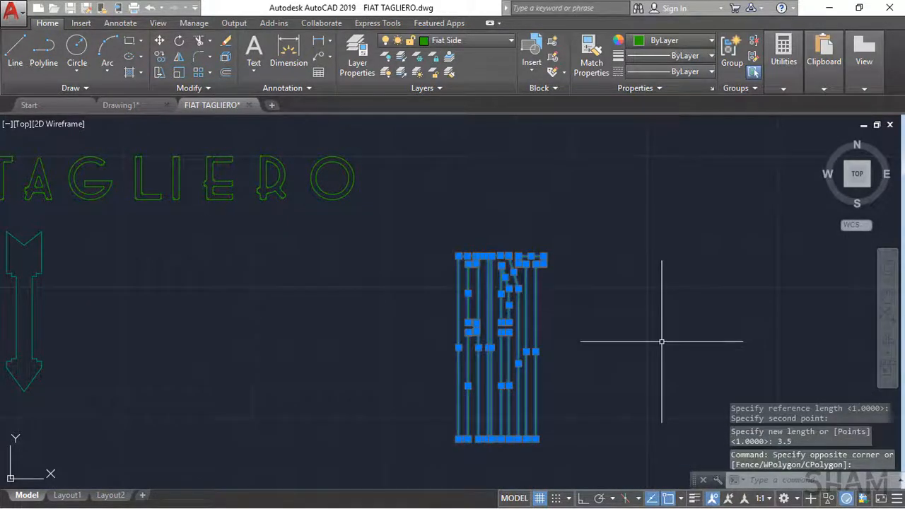
type("m")
key("space")
left_click(493, 370)
scroll(401, 341, "down", 6)
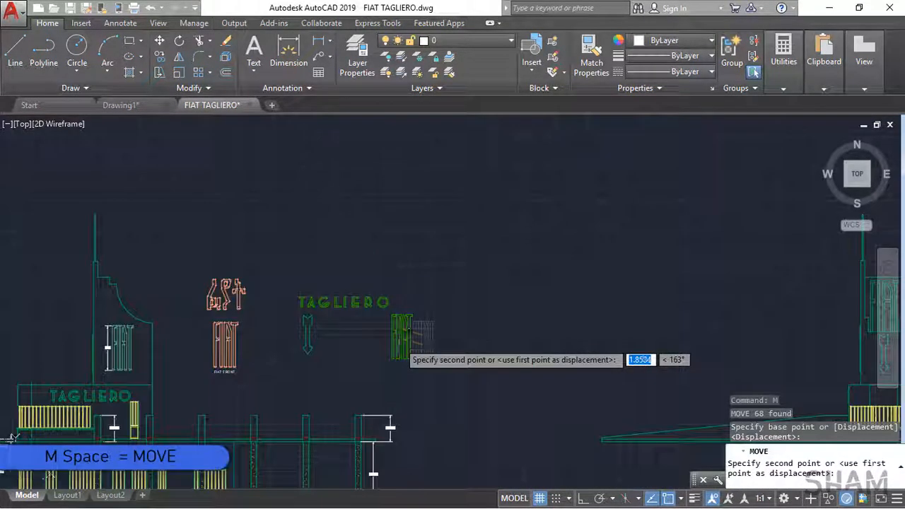
scroll(224, 355, "up", 8)
left_click(494, 309)
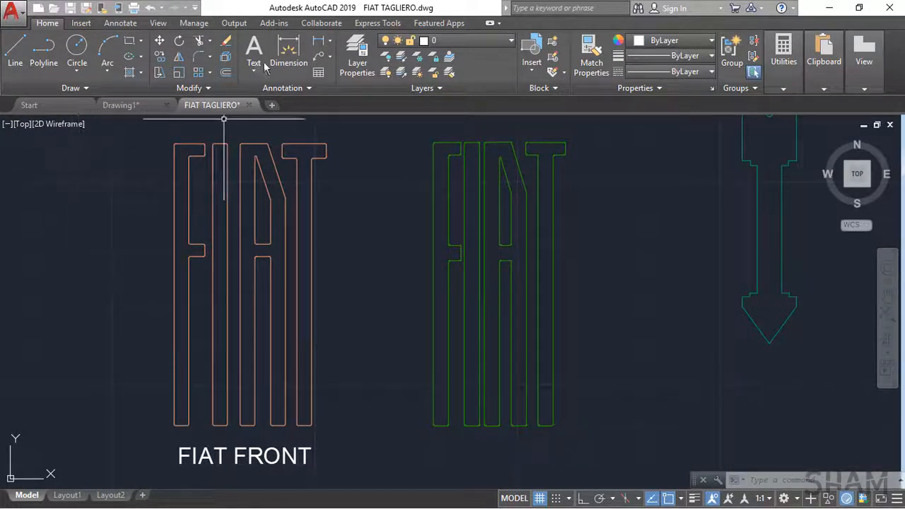
Step: Add a multiline text label FIAT SIDE in uppercase directly below the green FIAT lettering
left_click(120, 23)
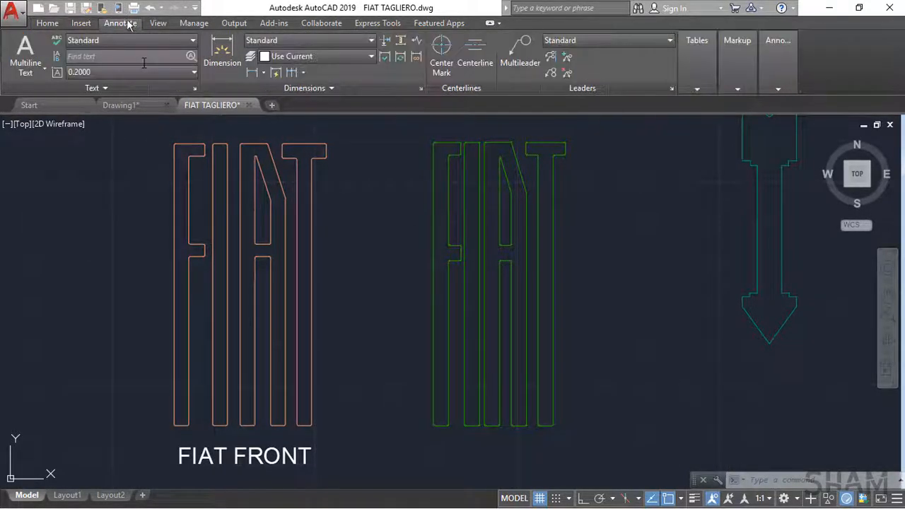
left_click(30, 59)
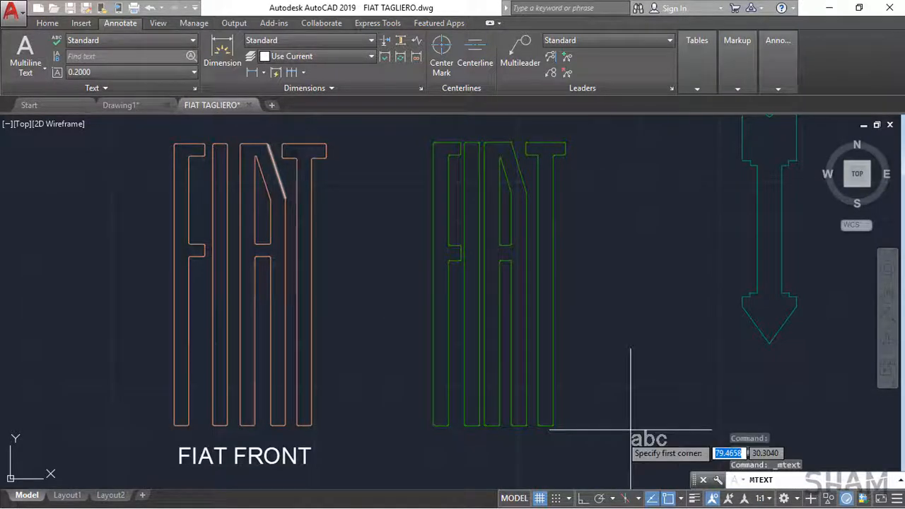
middle_click_drag(505, 363, 491, 283)
left_click(402, 366)
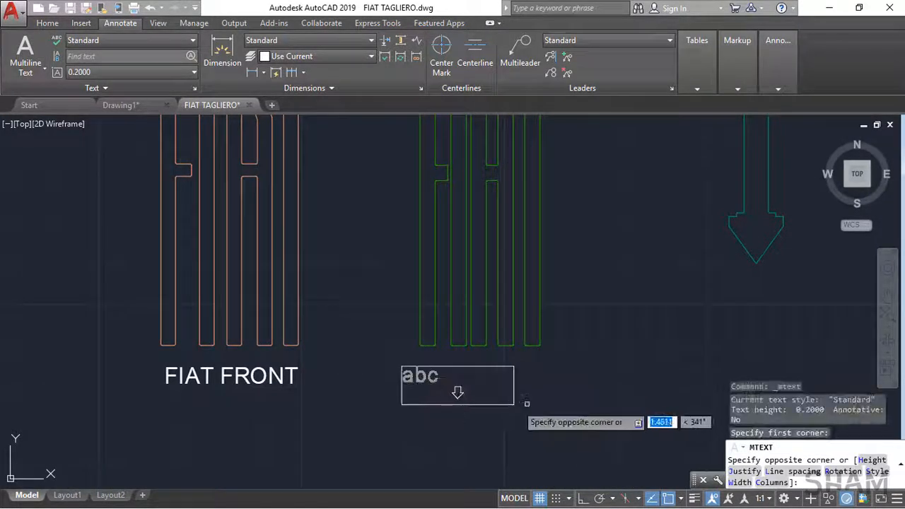
left_click(576, 395)
type("fia")
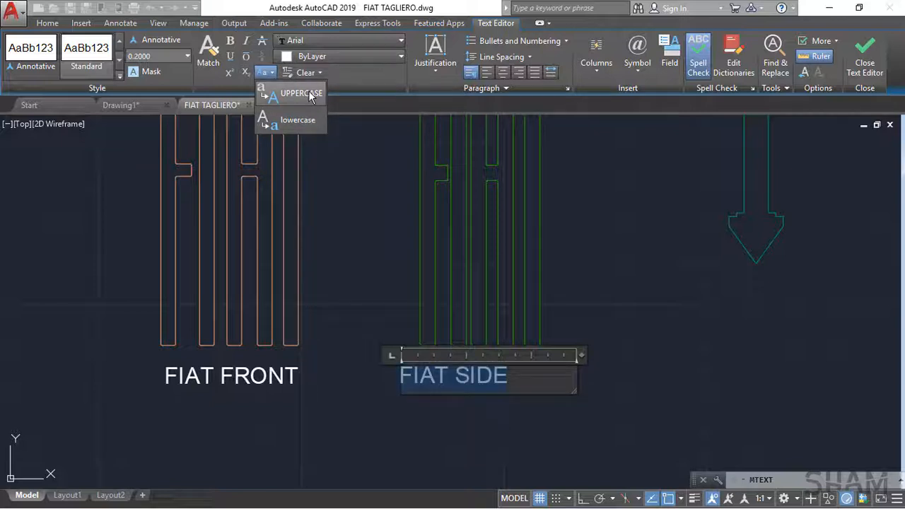
left_click(308, 92)
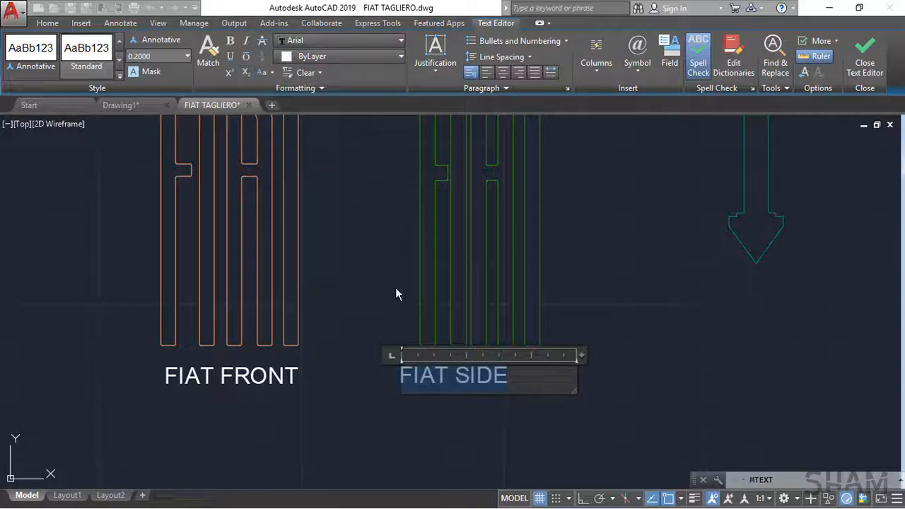
left_click(354, 384)
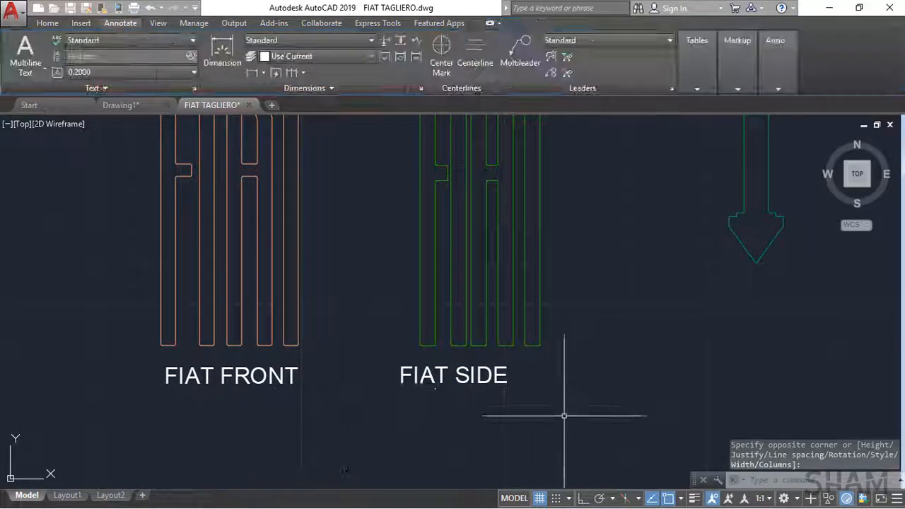
Step: Move the FIAT SIDE label slightly to the right to centre it beneath the green FIAT lettering
left_click(469, 376)
type("m")
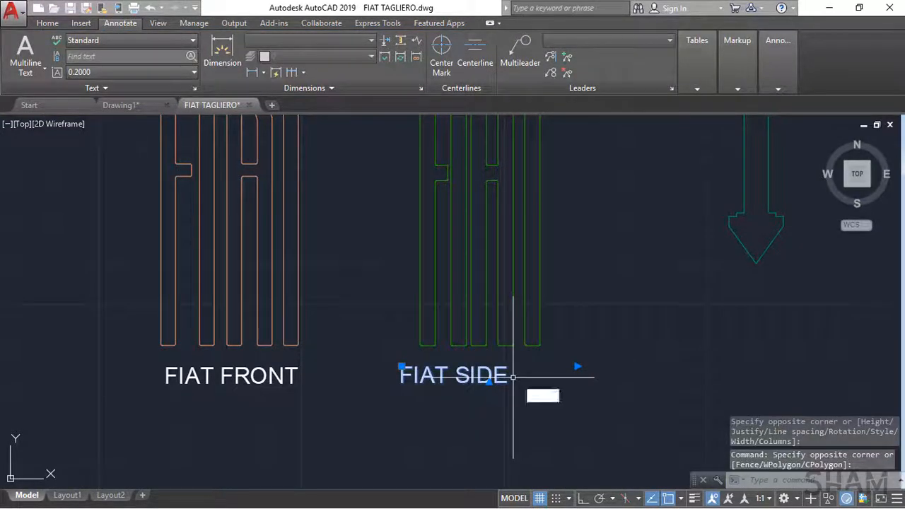
key("space")
left_click(554, 426)
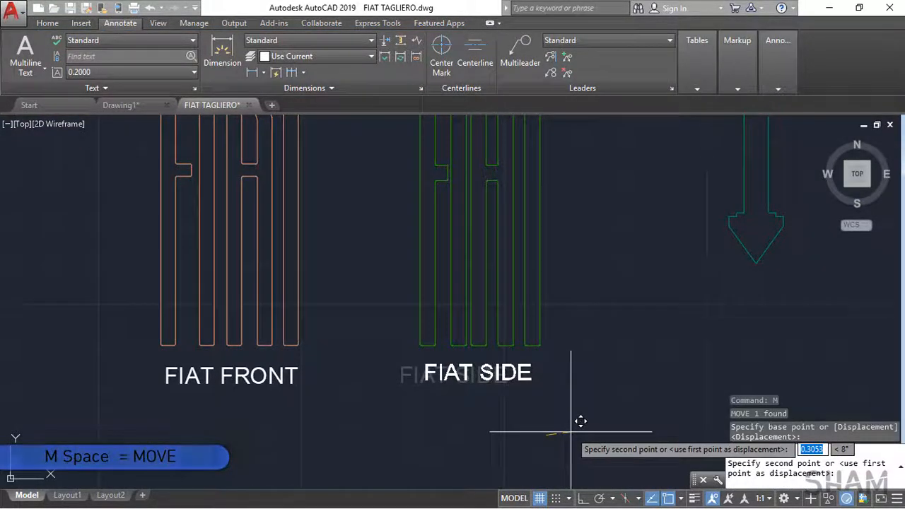
left_click(571, 431)
Step: Check both labelled FIAT letterings, and zoom to the extents of the whole drawing
mouse_move(503, 358)
middle_mouse_down()
mouse_move(453, 388)
mouse_move(429, 429)
middle_mouse_up()
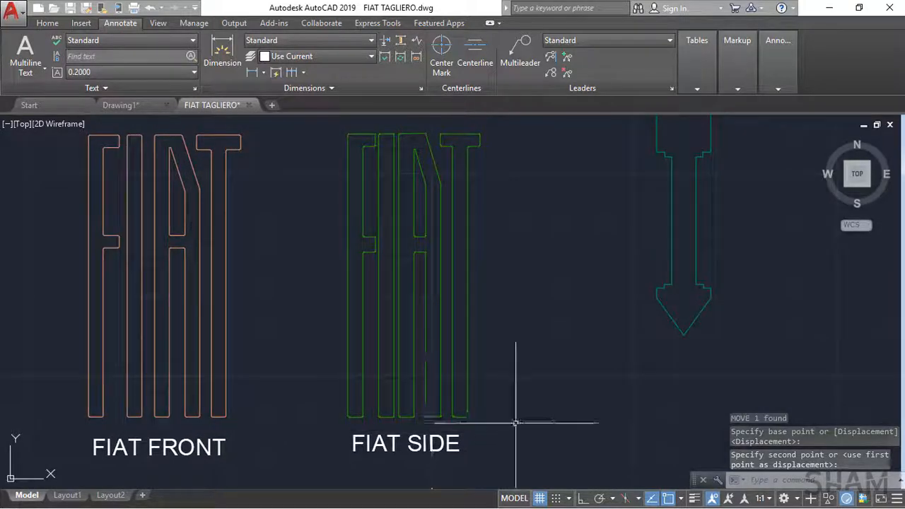
type("z")
key("space")
type("e")
key("space")
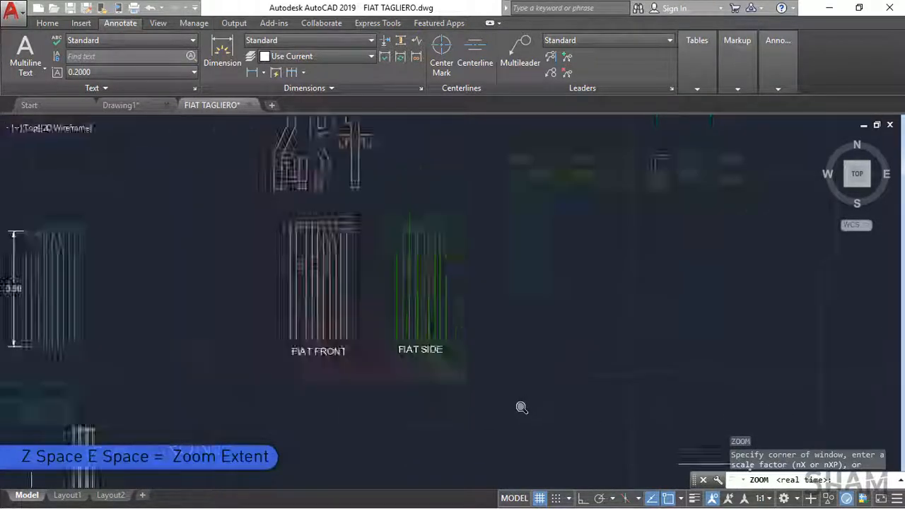